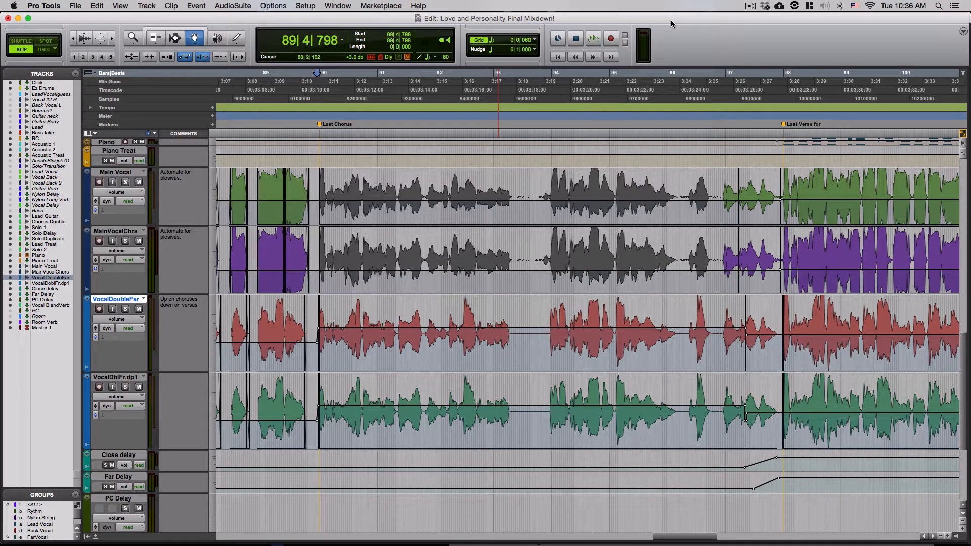
# Step: Examine the volume automation on the guitar tracks across the whole song arrangement
pyautogui.scroll(5, 494, 322)
pyautogui.scroll(-3, 493, 322)
pyautogui.scroll(8, 494, 322)
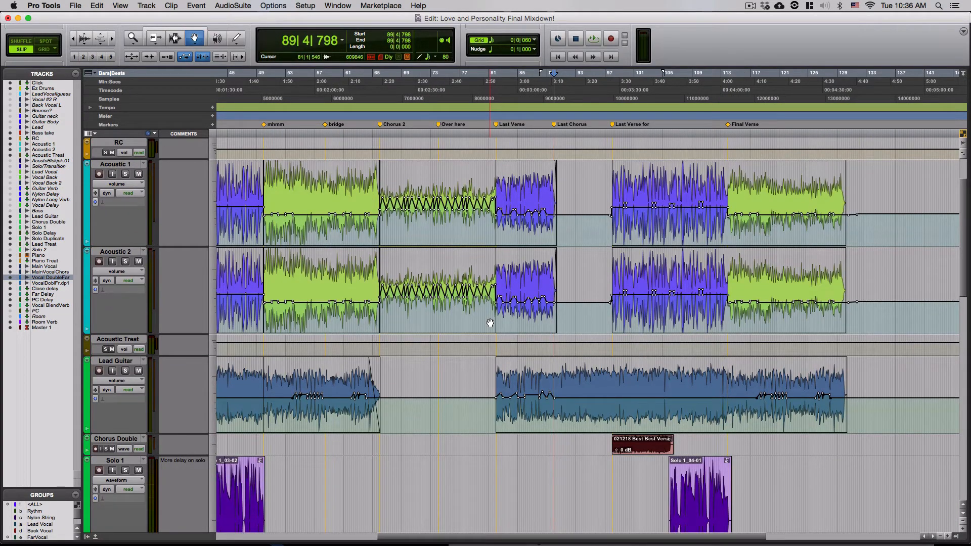
pyautogui.scroll(2, 490, 322)
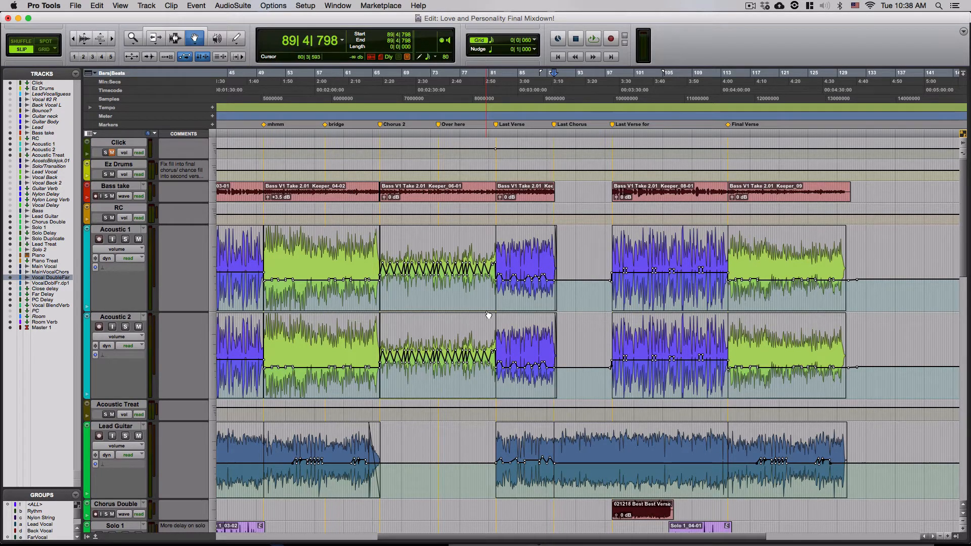
pyautogui.press('super+bracketleft')
pyautogui.scroll(-4, 471, 360)
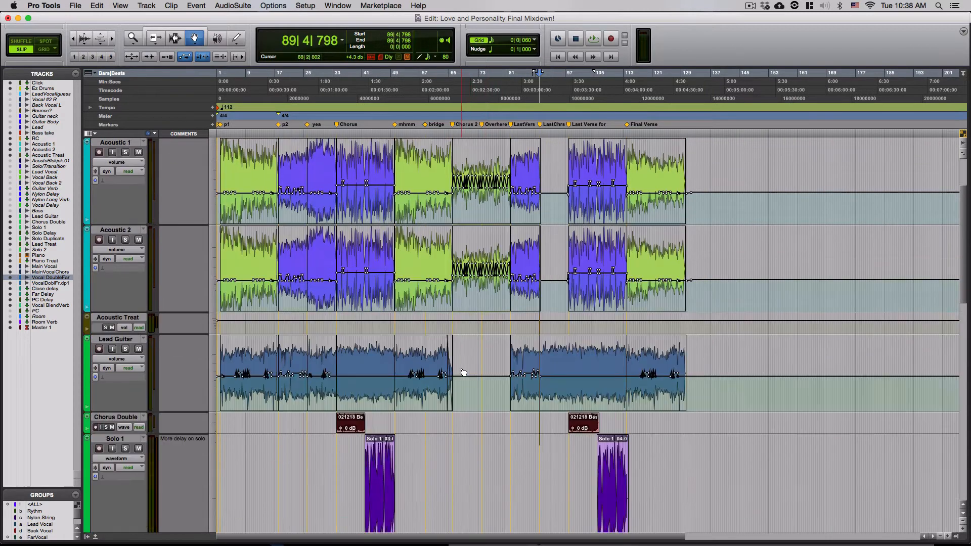
pyautogui.scroll(3, 461, 372)
pyautogui.scroll(-2, 463, 374)
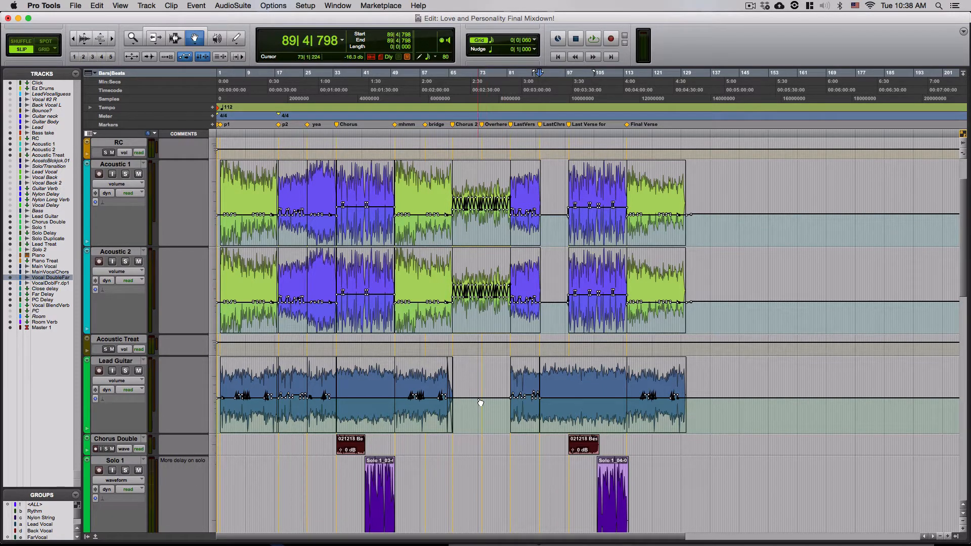
# Step: Enlarge the Piano track's height so its volume automation line and notes are readable
pyautogui.scroll(-10, 480, 403)
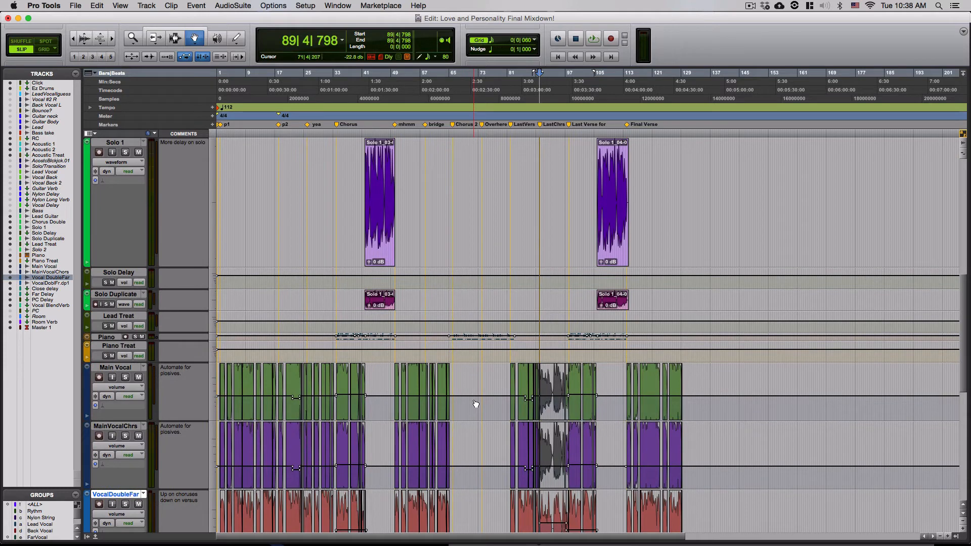
pyautogui.moveTo(133, 340); pyautogui.dragTo(155, 454)
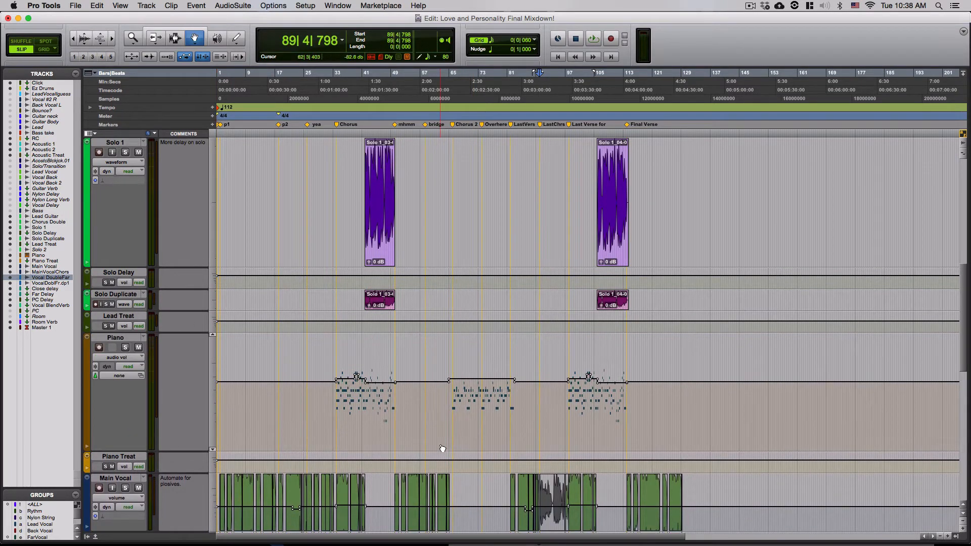
# Step: Solo the Piano track and listen to its first chorus automation, starting from bar 33 and again from bar 37
pyautogui.press('super+bracketleft')
pyautogui.press('super+bracketleft')
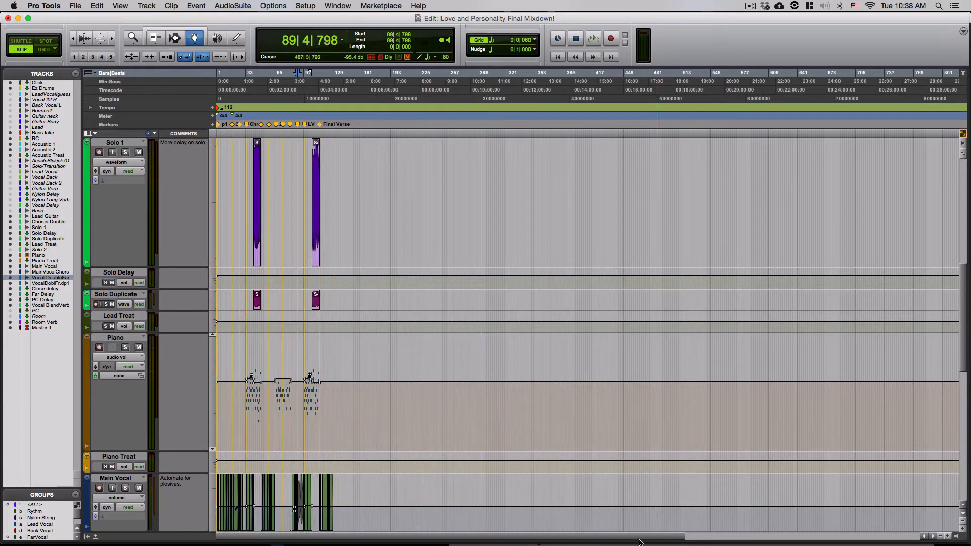
pyautogui.press('super+bracketright')
pyautogui.press('super+bracketright')
pyautogui.press('super+bracketright')
pyautogui.press('super+bracketright')
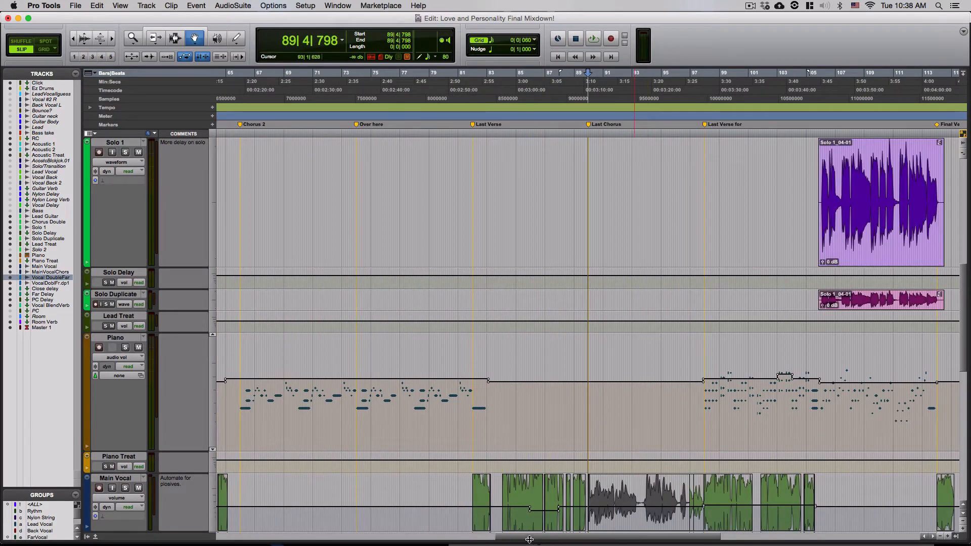
pyautogui.moveTo(584, 540); pyautogui.dragTo(399, 536)
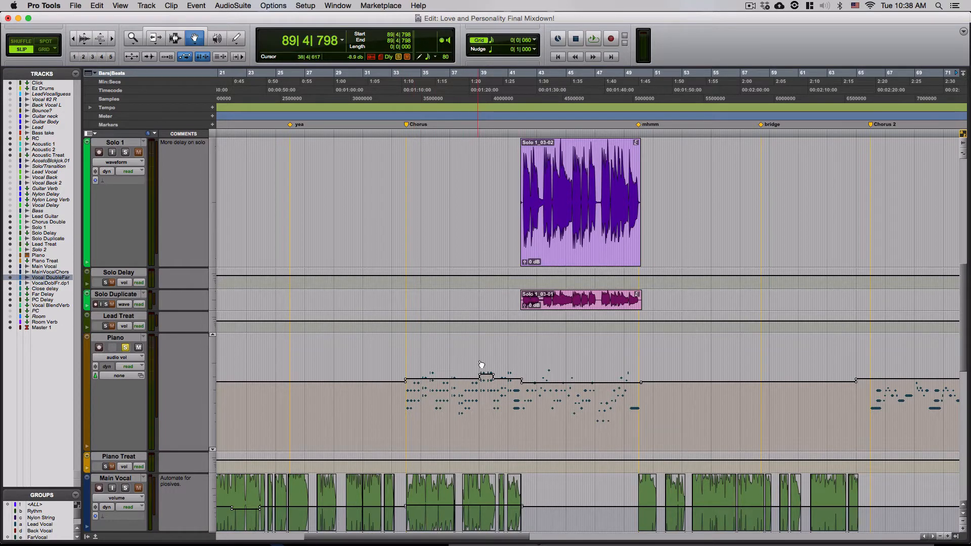
pyautogui.click(395, 78)
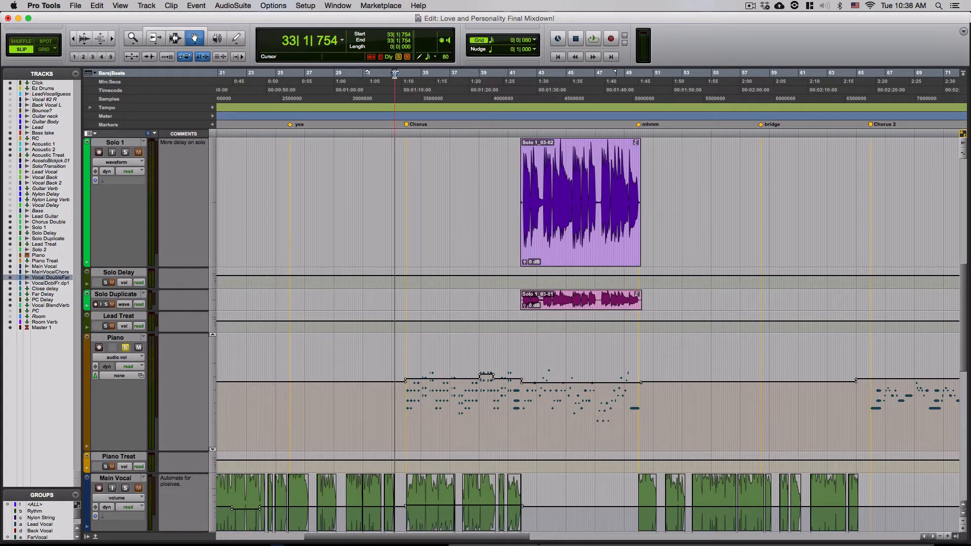
pyautogui.press('space')
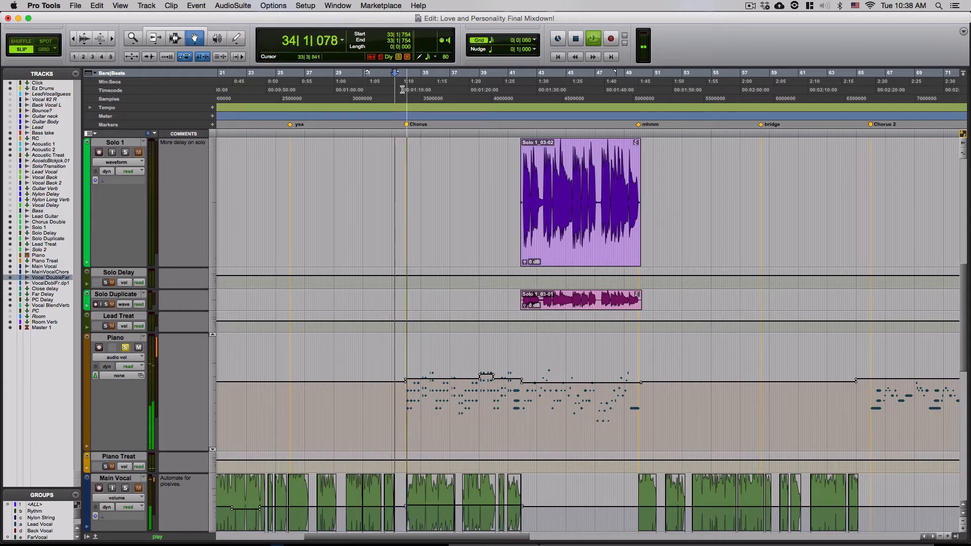
pyautogui.click(461, 78)
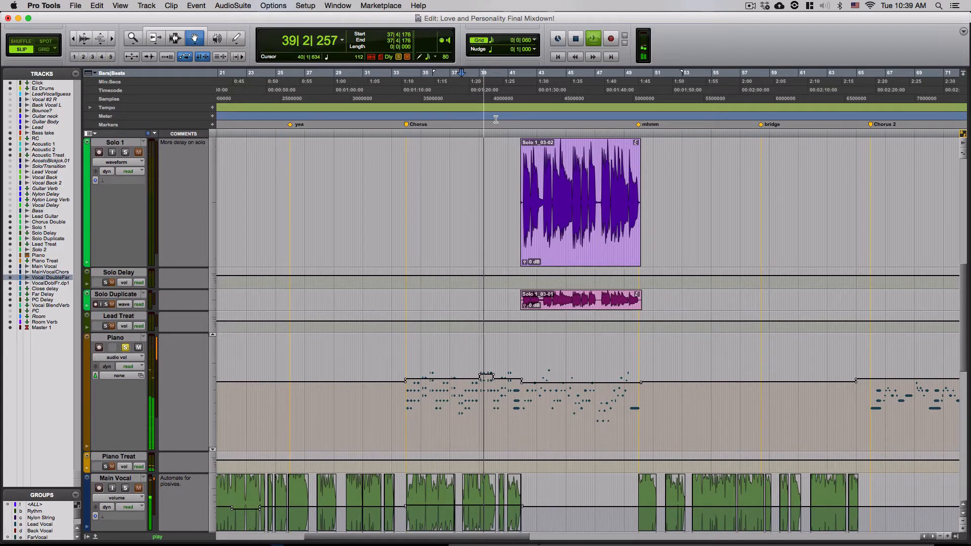
pyautogui.press('space')
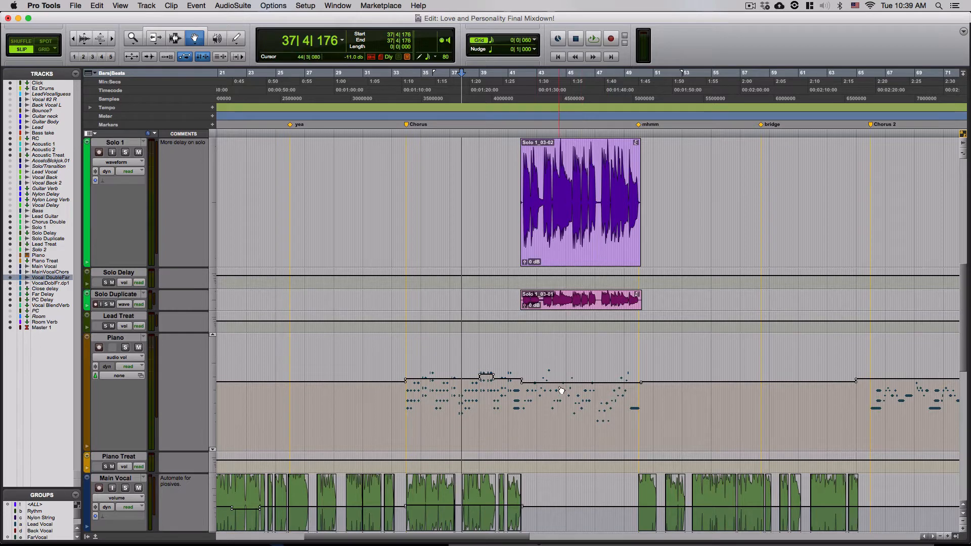
# Step: Unsolo the Piano track and play the full mix from the Chorus marker into the Solo 1 clip
pyautogui.click(406, 76)
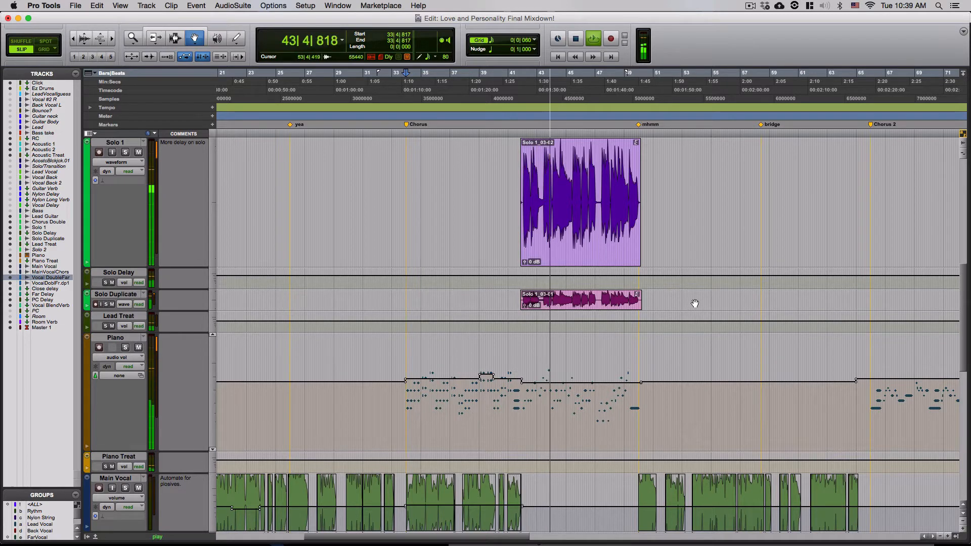
pyautogui.press('space')
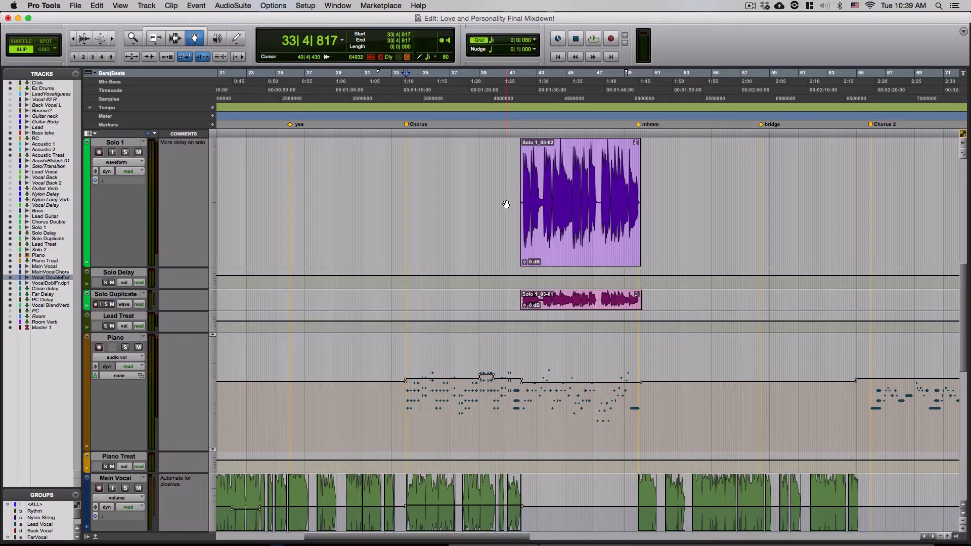
# Step: Examine the automation on the solo, piano, vocal, delay and guitar tracks from the song's start to the last chorus
pyautogui.press('r')
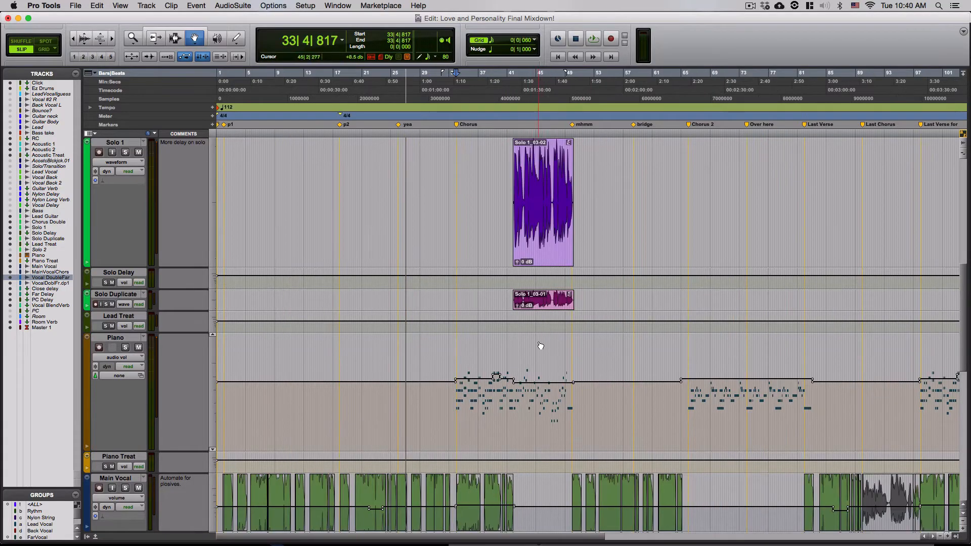
pyautogui.scroll(-3, 539, 343)
pyautogui.scroll(3, 539, 343)
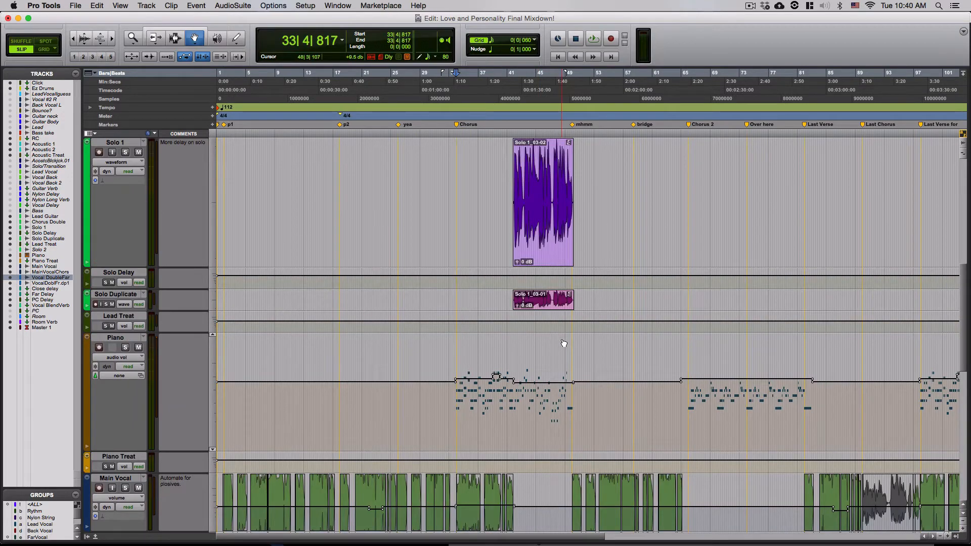
pyautogui.scroll(3, 506, 344)
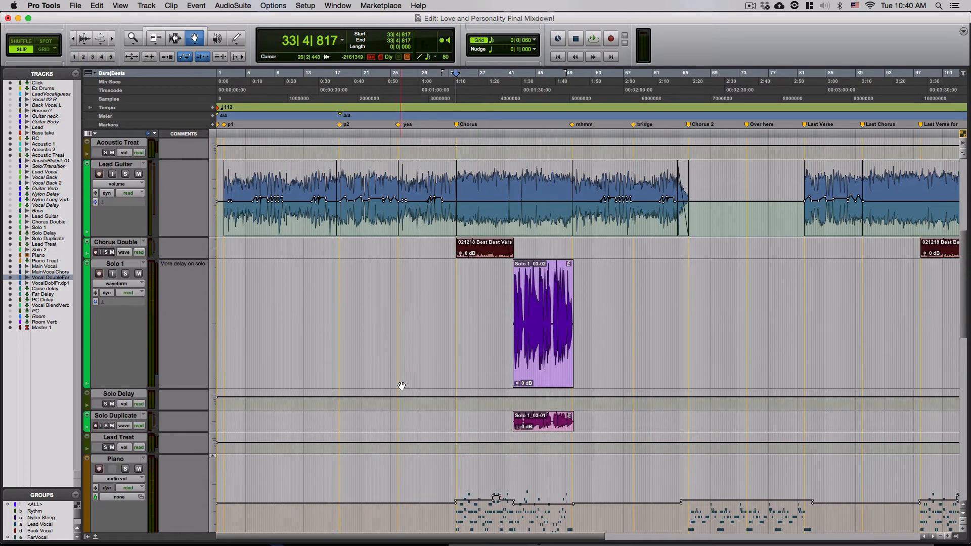
pyautogui.scroll(-3, 404, 356)
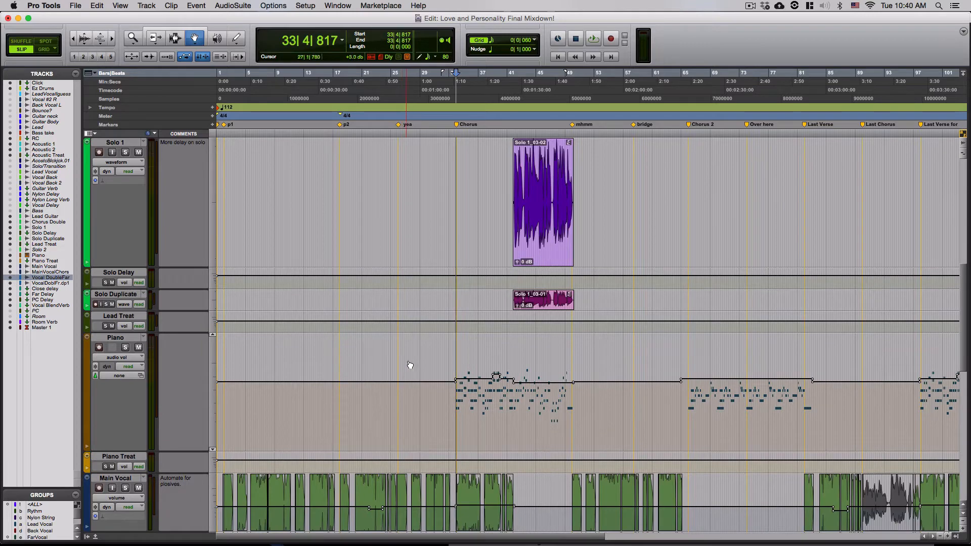
pyautogui.scroll(-4, 404, 357)
pyautogui.scroll(-4, 409, 362)
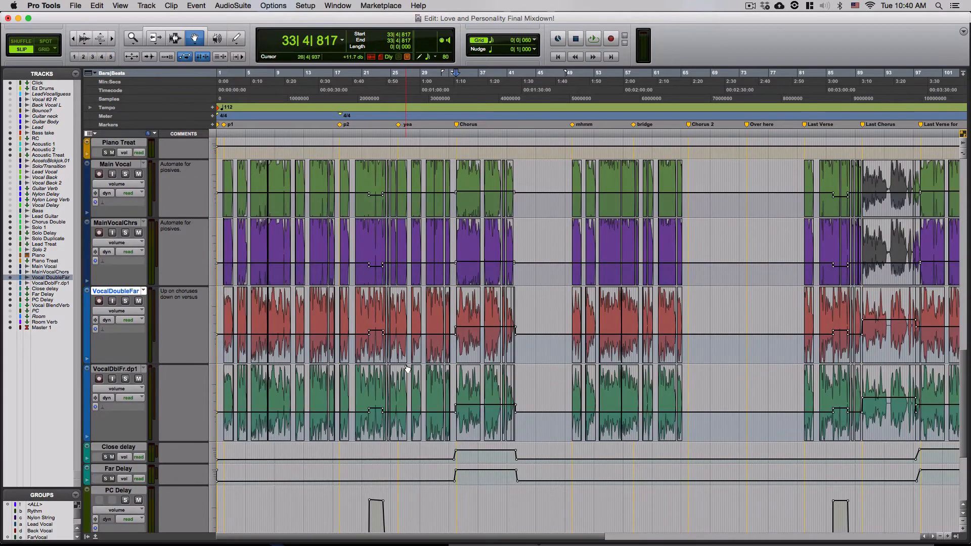
pyautogui.scroll(-2, 407, 366)
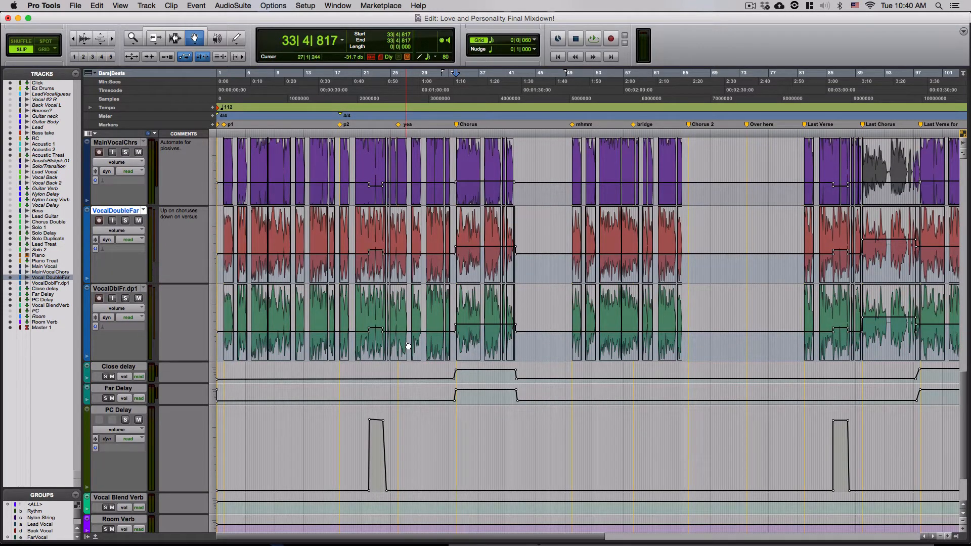
pyautogui.scroll(2, 408, 346)
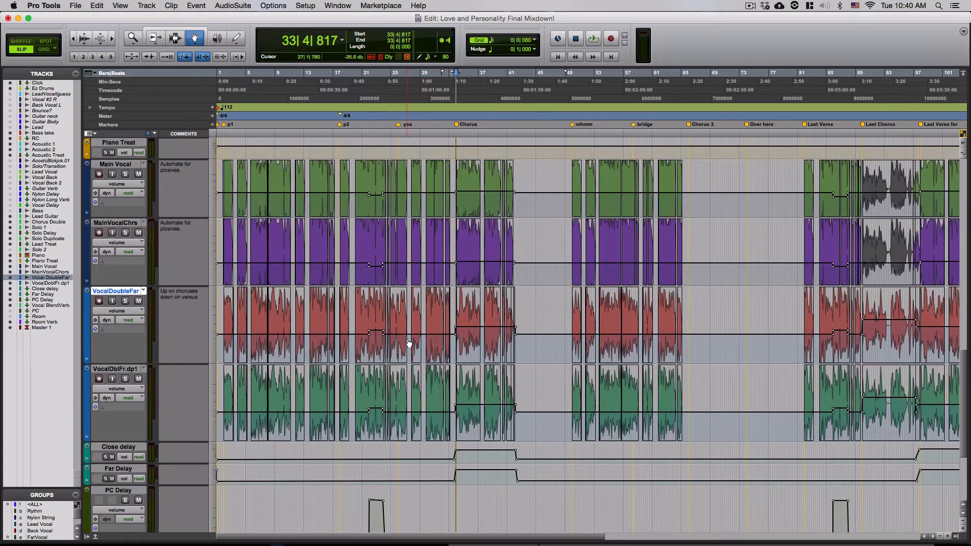
pyautogui.scroll(20, 409, 344)
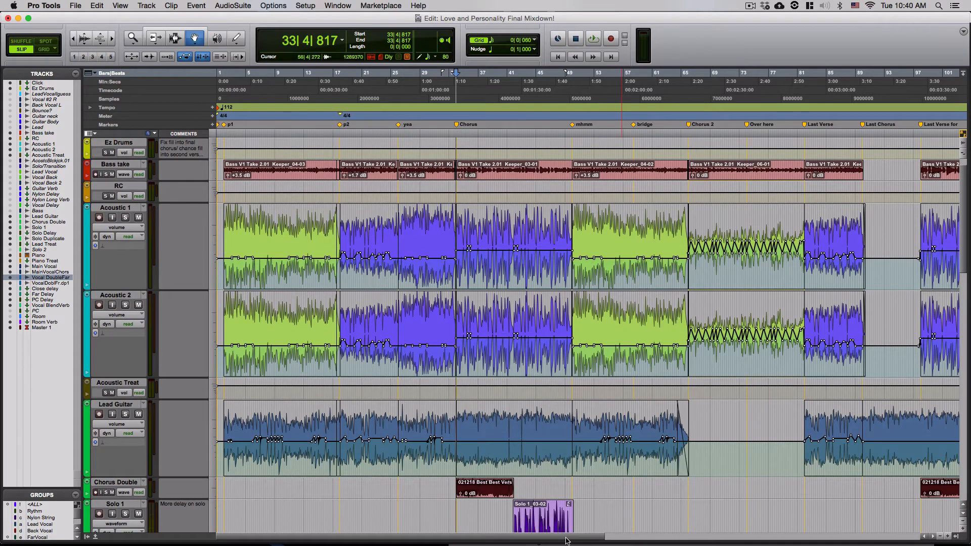
# Step: Solo the Acoustic 1, Acoustic 2 and Lead Guitar tracks at the start of the song
pyautogui.press('super+bracketright')
pyautogui.press('super+bracketright')
pyautogui.press('super+bracketright')
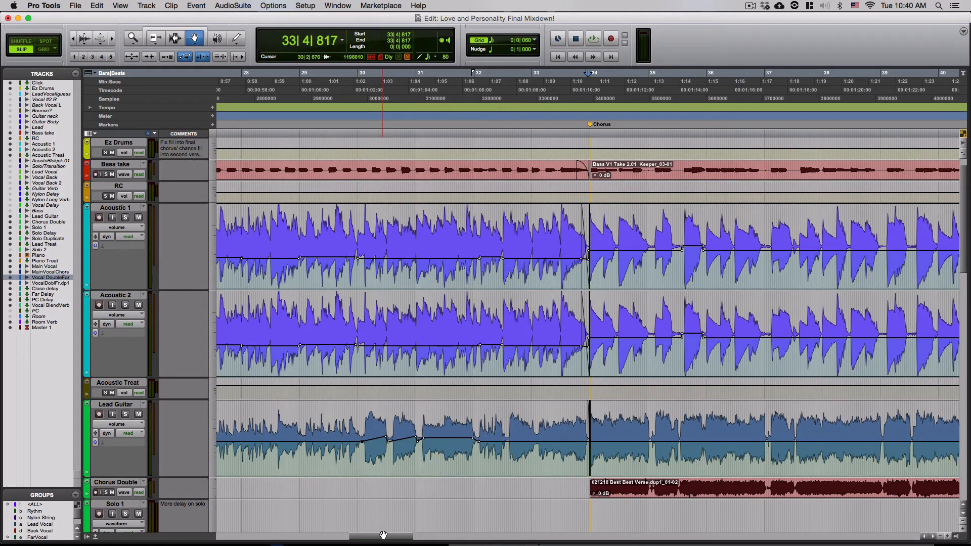
pyautogui.moveTo(380, 534); pyautogui.dragTo(216, 531)
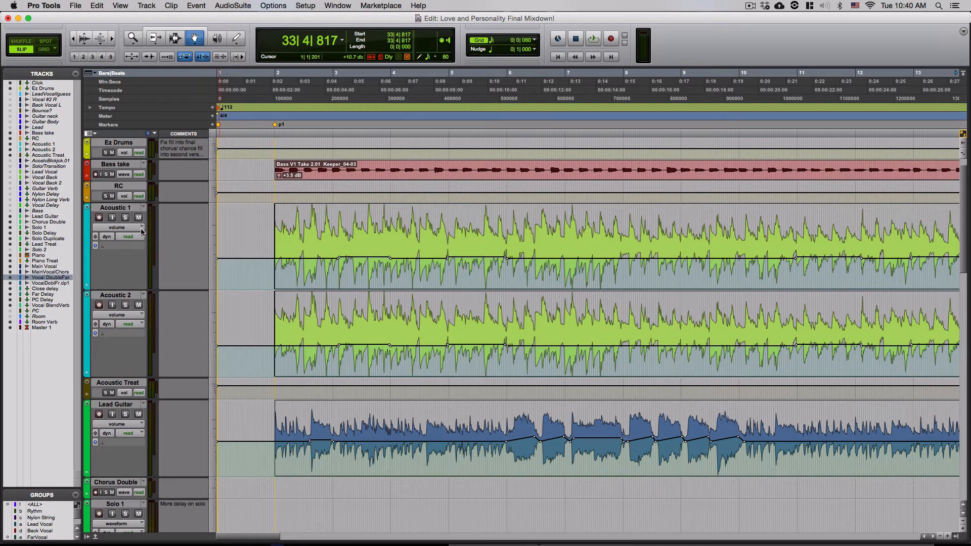
pyautogui.click(124, 218)
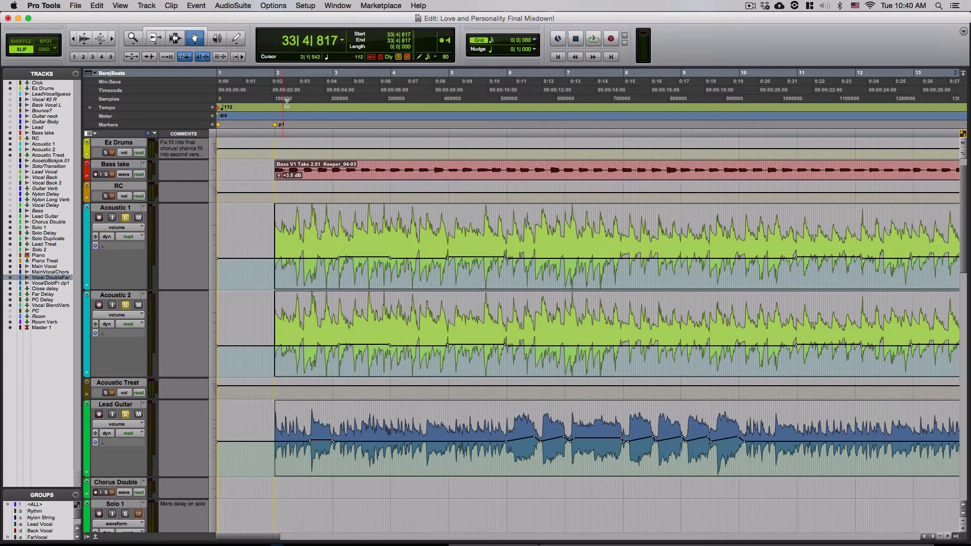
# Step: Enlarge the heights of both acoustic guitar tracks and the Lead Guitar track
pyautogui.moveTo(122, 288); pyautogui.dragTo(126, 307)
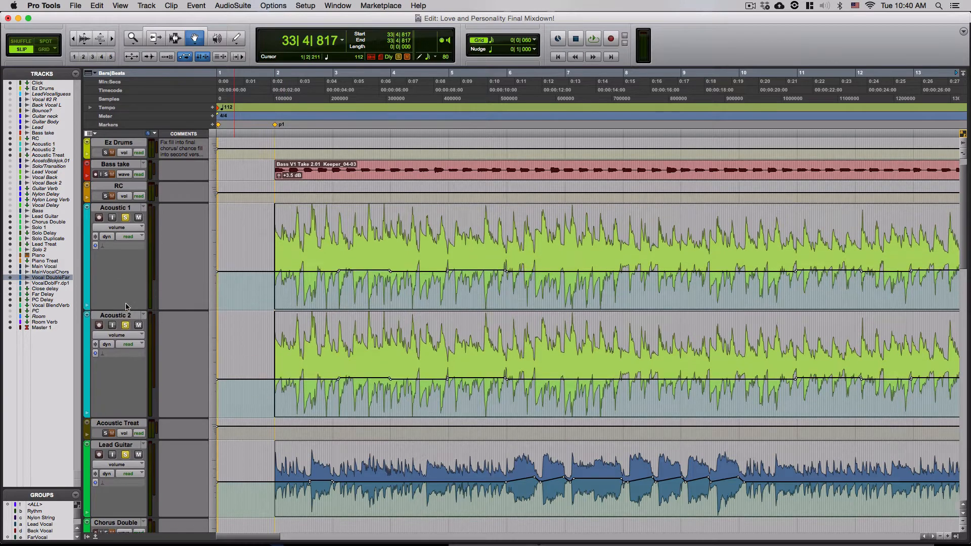
pyautogui.scroll(-5, 167, 322)
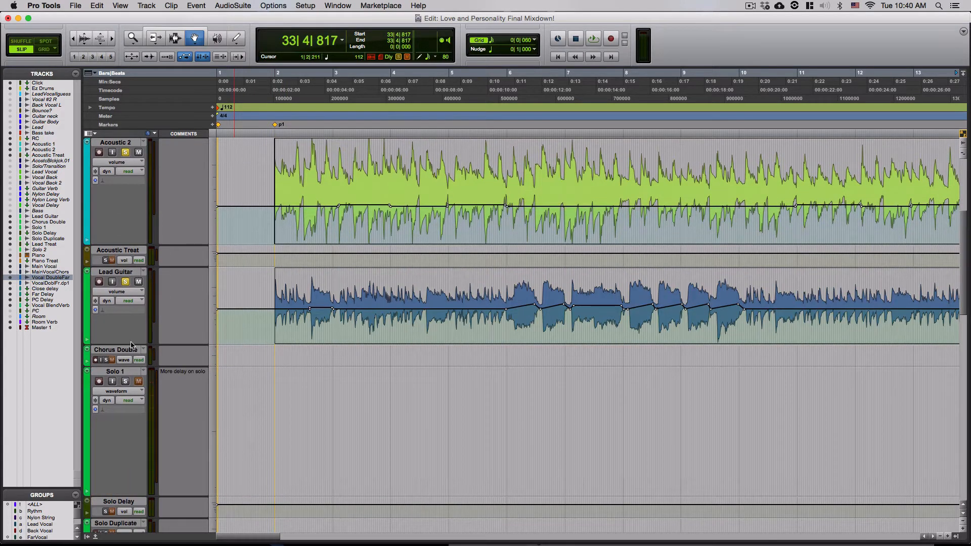
pyautogui.moveTo(132, 345); pyautogui.dragTo(130, 397)
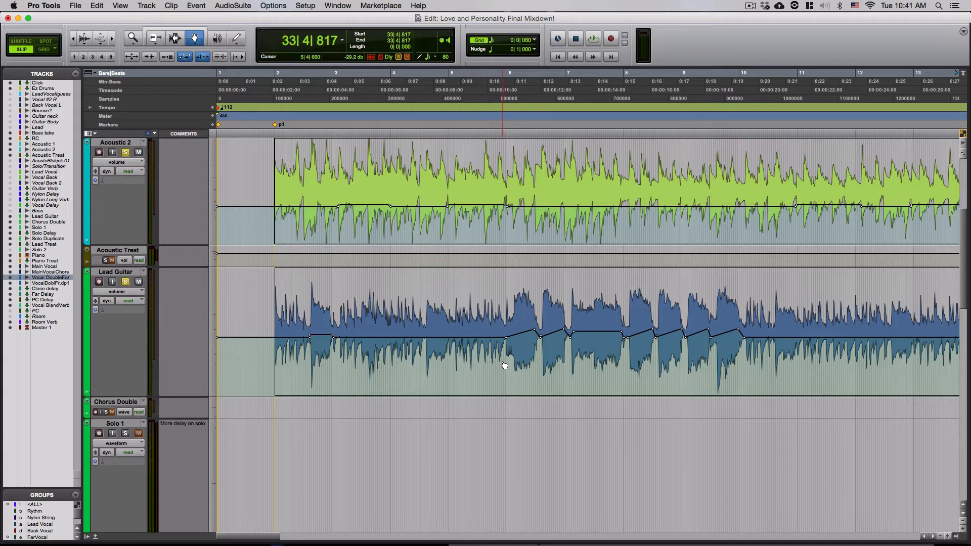
# Step: Play the soloed guitars from the p1 marker at bar 2 to about bar 16 to hear the Lead Guitar volume automation
pyautogui.click(278, 75)
pyautogui.press('space')
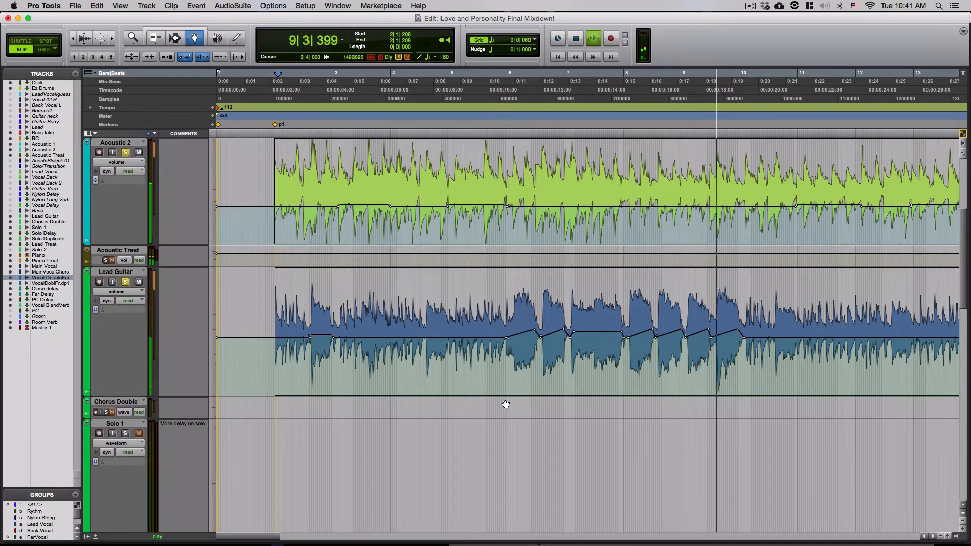
pyautogui.press('super+bracketleft')
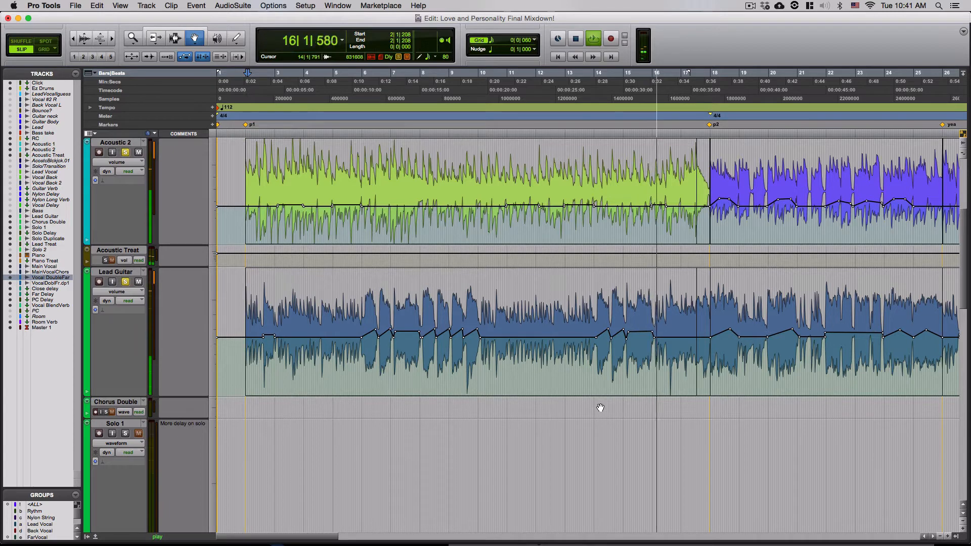
pyautogui.press('space')
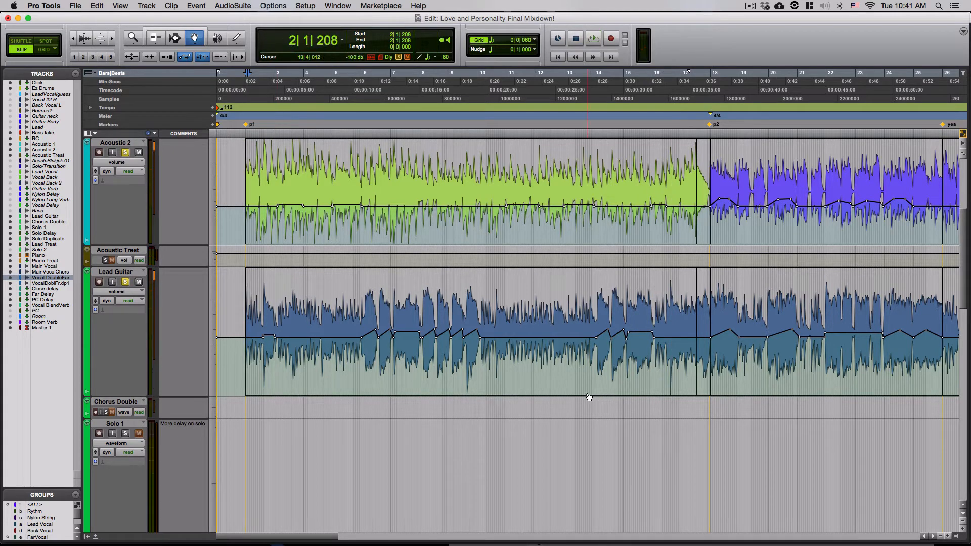
# Step: Unsolo the acoustic and Lead Guitar tracks and play the full mix from just before the p1 marker
pyautogui.press('super+bracketright')
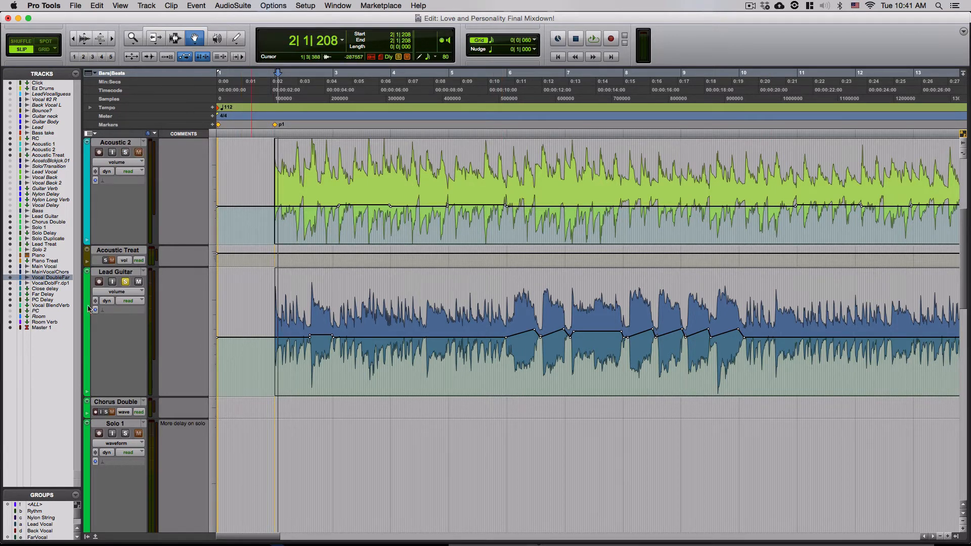
pyautogui.click(125, 282)
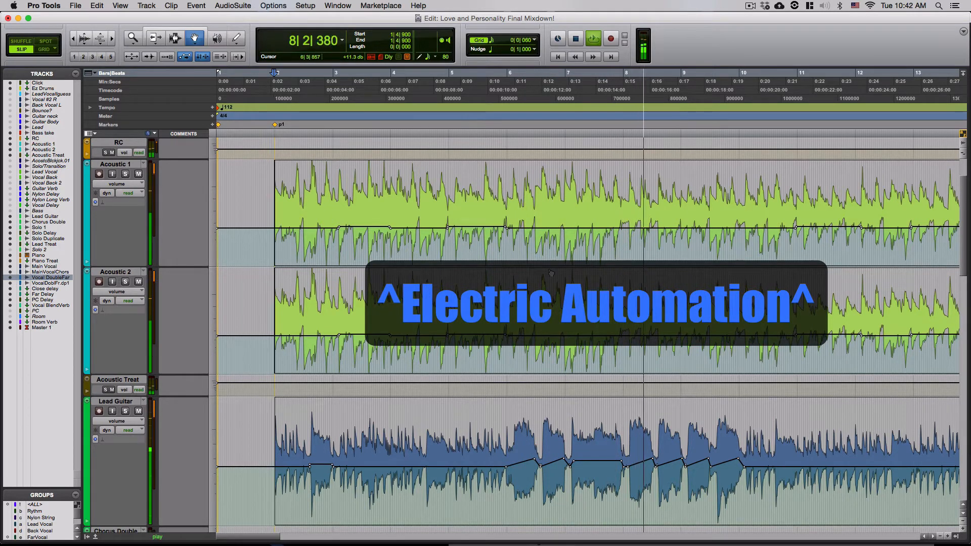
pyautogui.press('r')
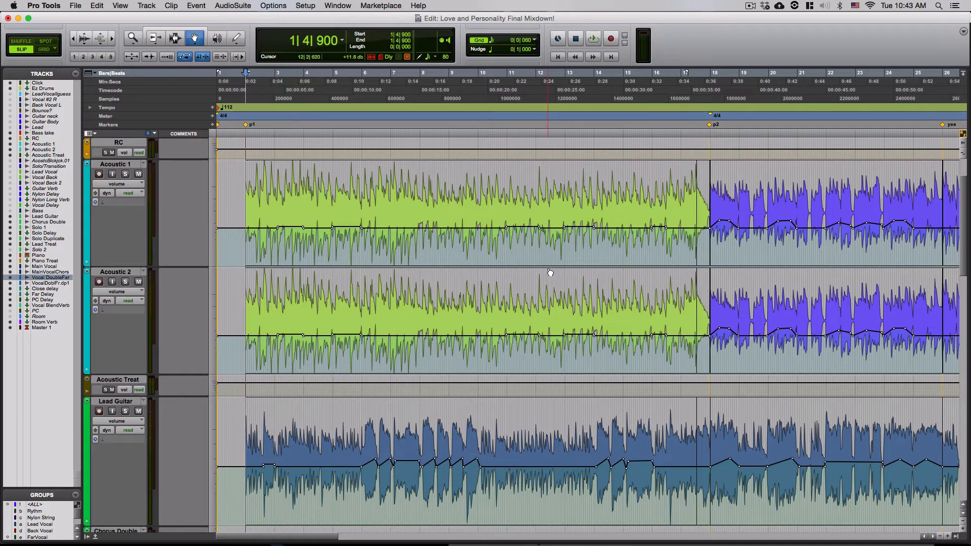
# Step: Place the playback position just before the p2 marker and solo the Acoustic 1, Acoustic 2 and Lead Guitar tracks
pyautogui.press('super+bracketleft')
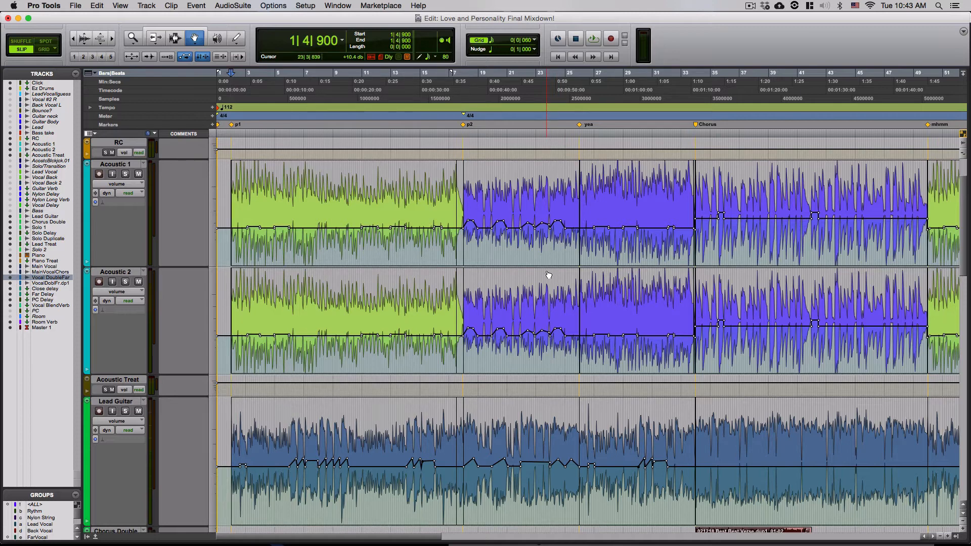
pyautogui.press('super+bracketright')
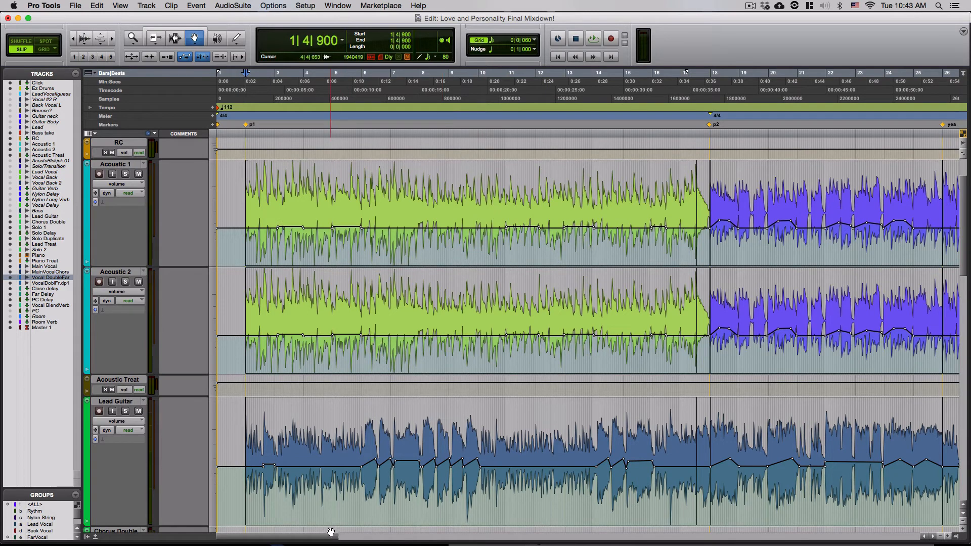
pyautogui.moveTo(331, 531); pyautogui.dragTo(389, 539)
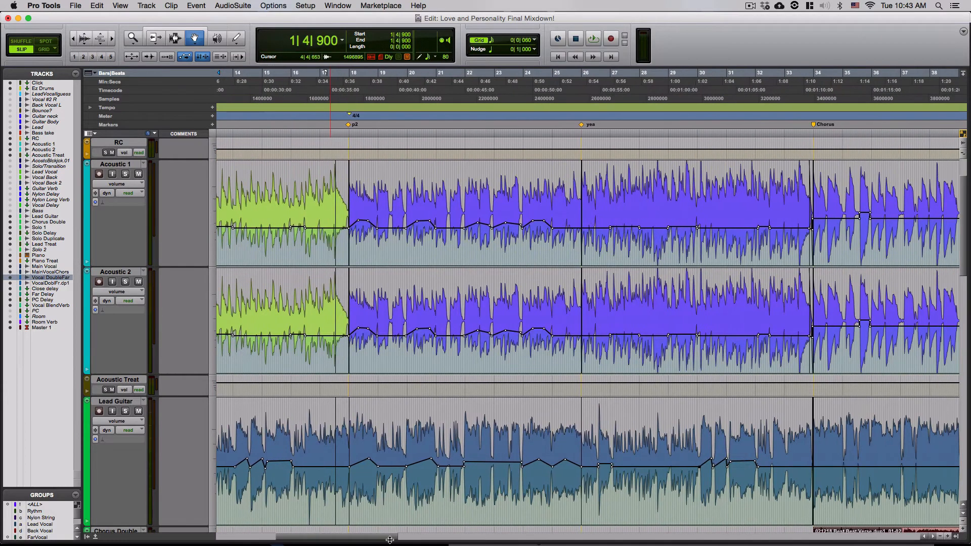
pyautogui.click(345, 77)
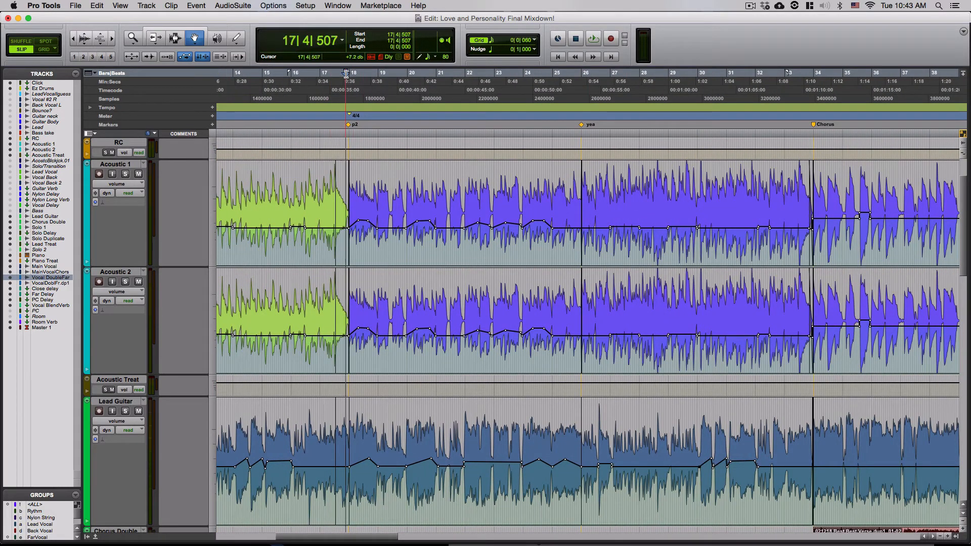
pyautogui.click(126, 175)
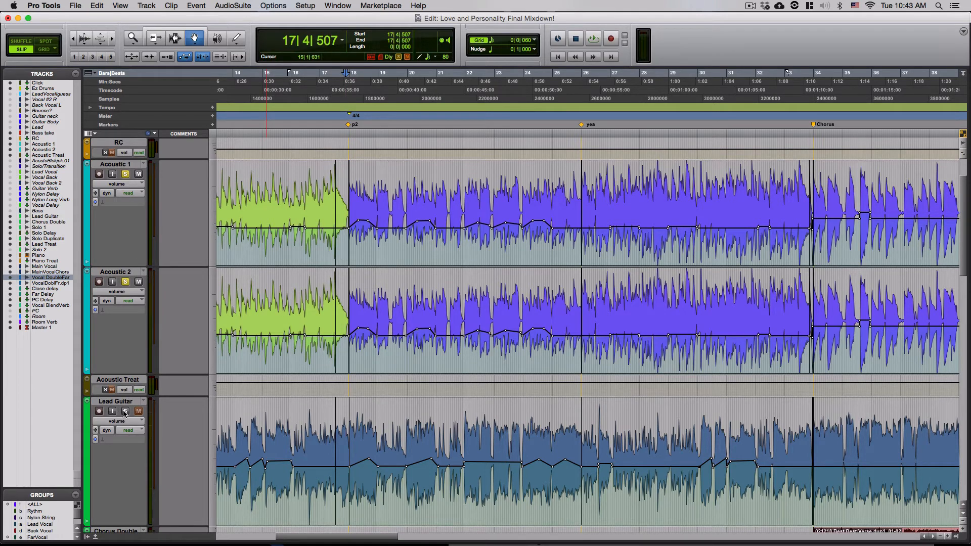
# Step: Play the soloed guitars from the p2 marker to about bar 25 to hear their volume automation
pyautogui.press('super+bracketright')
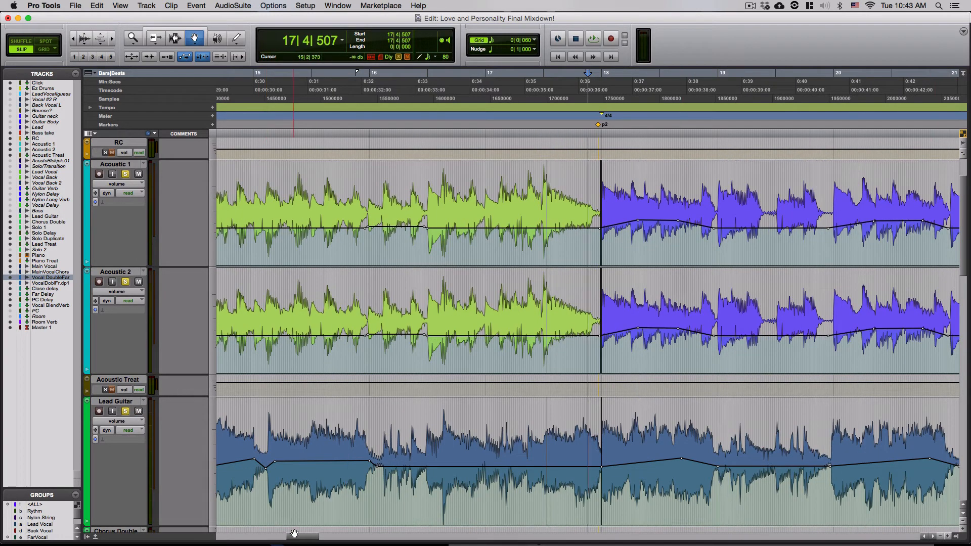
pyautogui.moveTo(294, 533); pyautogui.dragTo(306, 534)
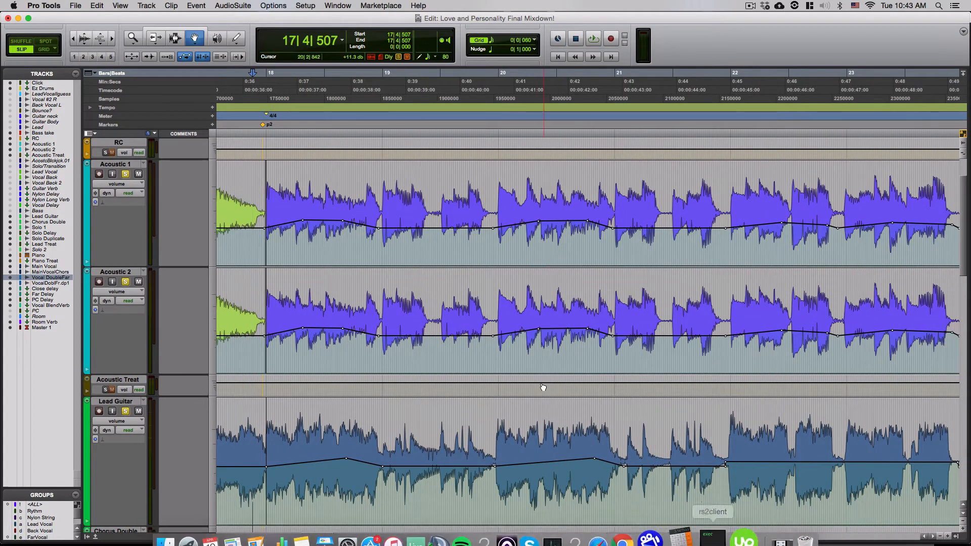
pyautogui.press('super+bracketleft')
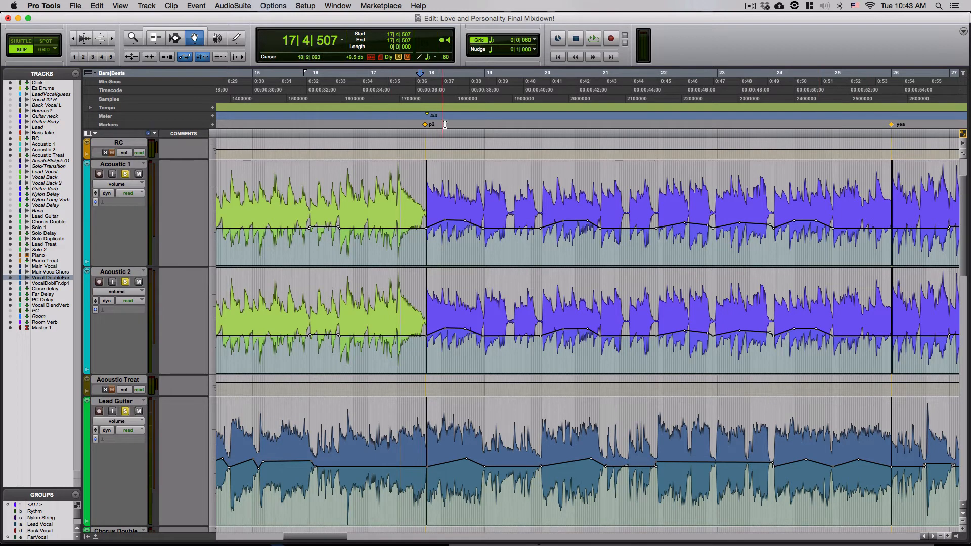
pyautogui.click(425, 125)
pyautogui.press('space')
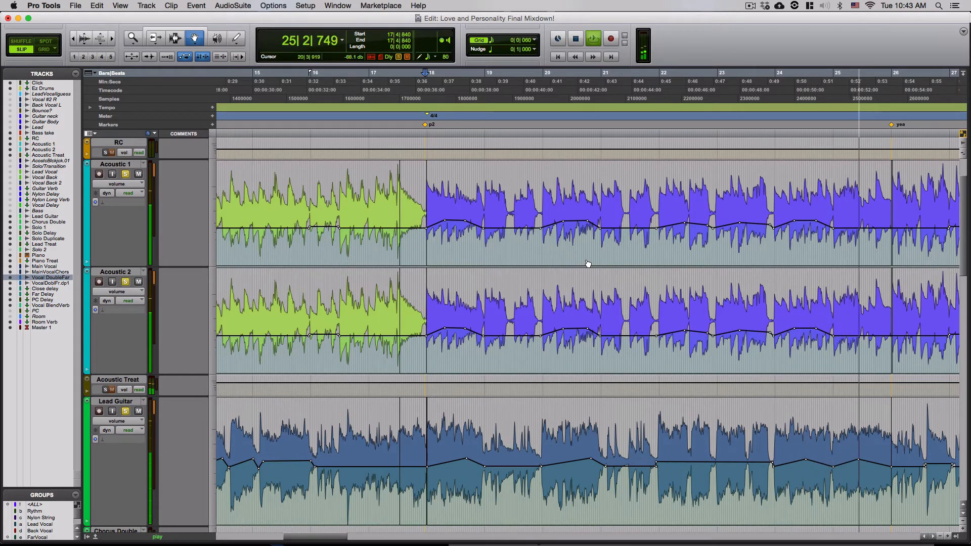
pyautogui.press('space')
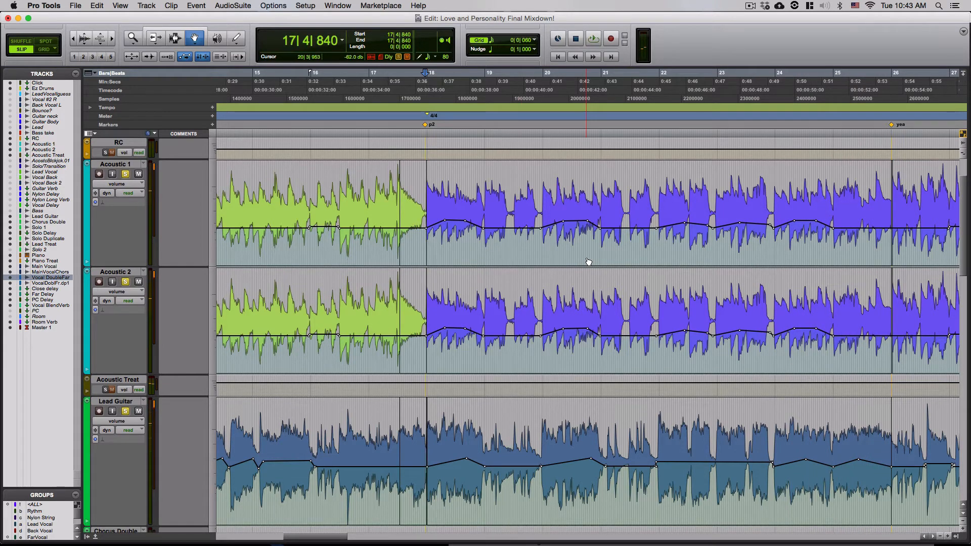
# Step: Unsolo Lead Guitar and play only the two acoustic guitars from the p2 marker to about bar 25
pyautogui.press('super+bracketright')
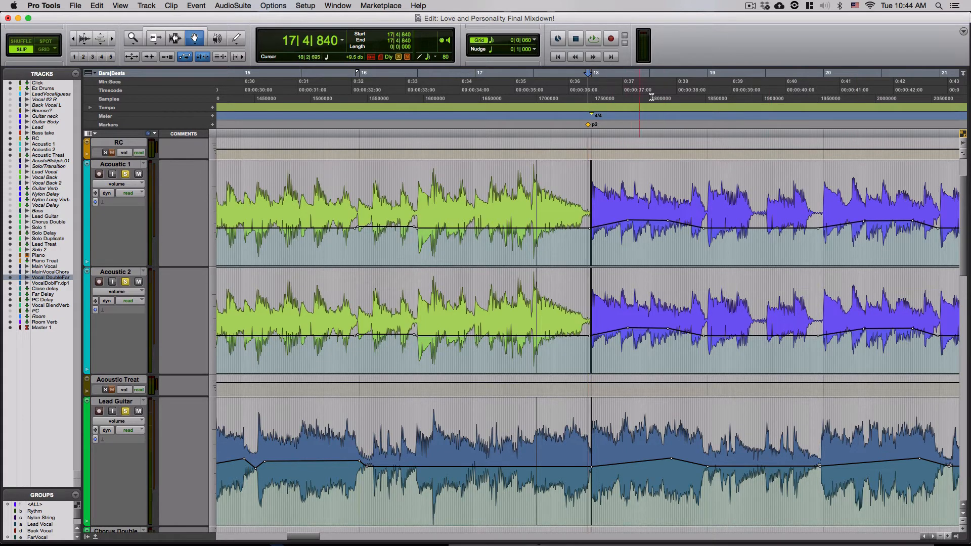
pyautogui.click(126, 413)
pyautogui.moveTo(308, 537); pyautogui.dragTo(321, 538)
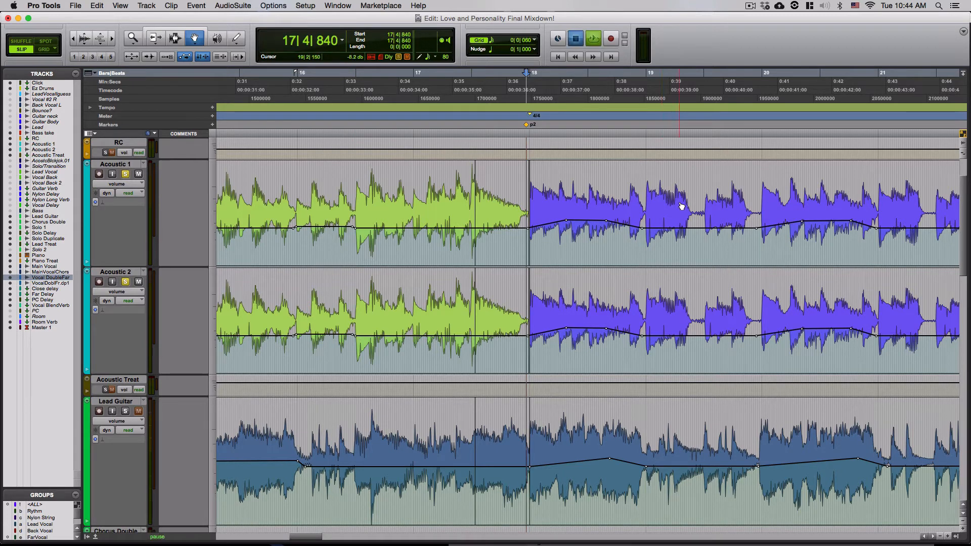
pyautogui.press('space')
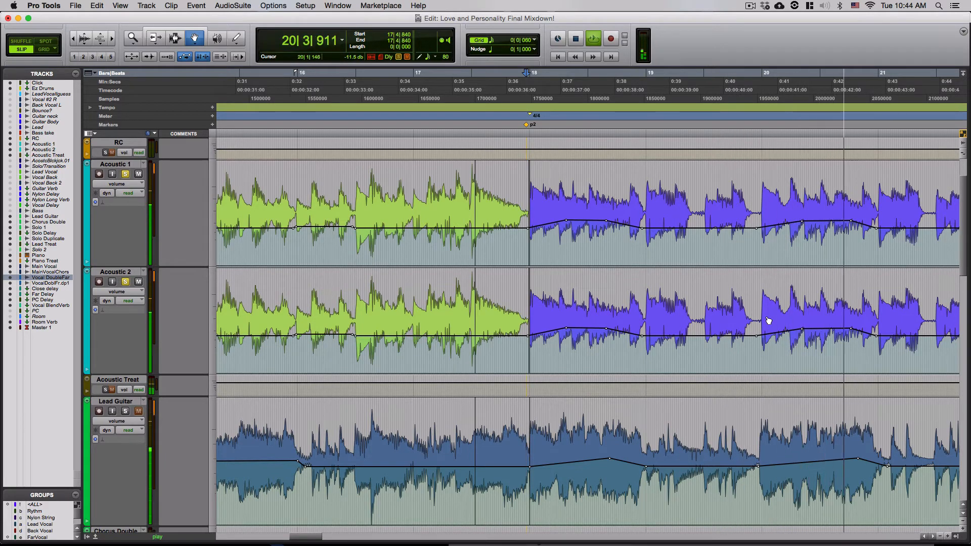
pyautogui.press('r')
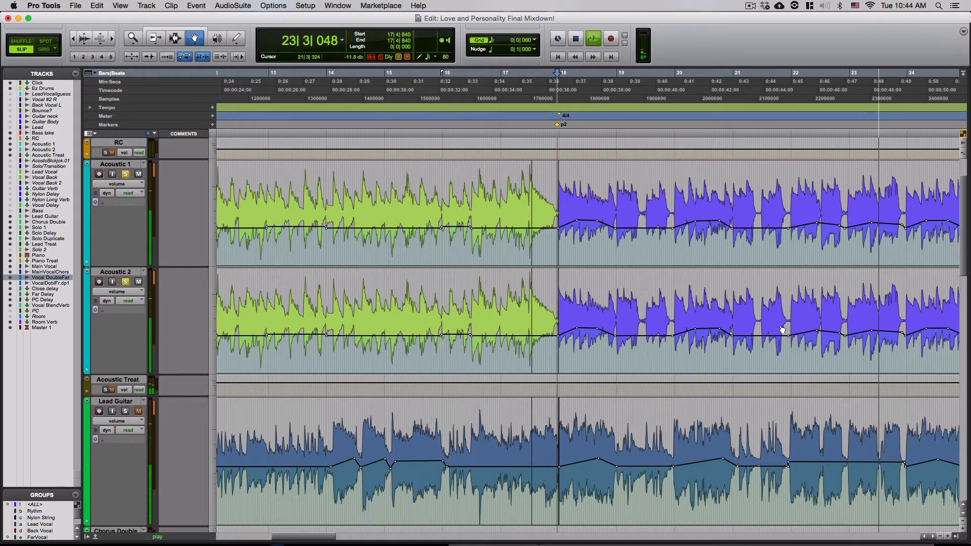
pyautogui.moveTo(294, 537); pyautogui.dragTo(331, 540)
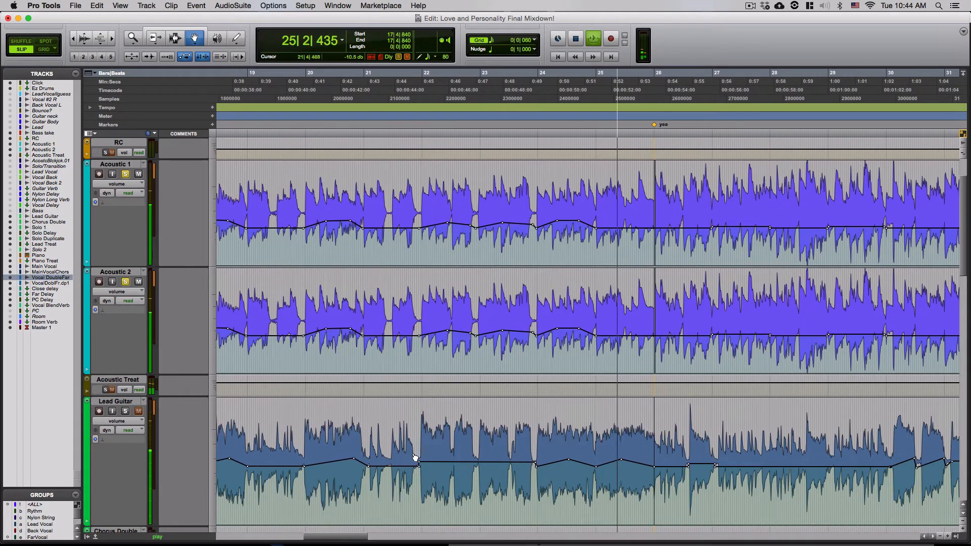
pyautogui.press('space')
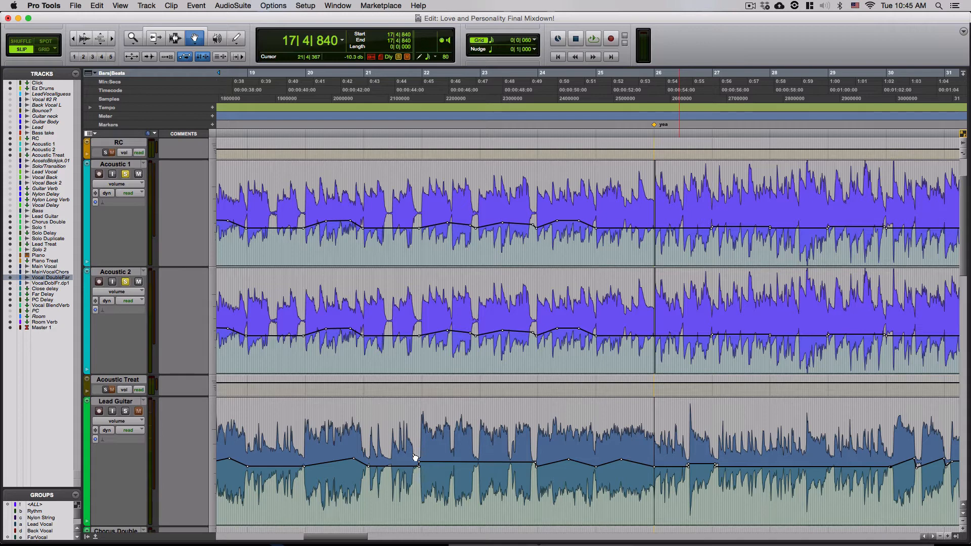
# Step: Locate the zigzag volume automation on the acoustic guitars and place the playback position at the Chorus 2 marker, bar 66
pyautogui.press('super+bracketleft')
pyautogui.press('super+bracketleft')
pyautogui.press('super+bracketleft')
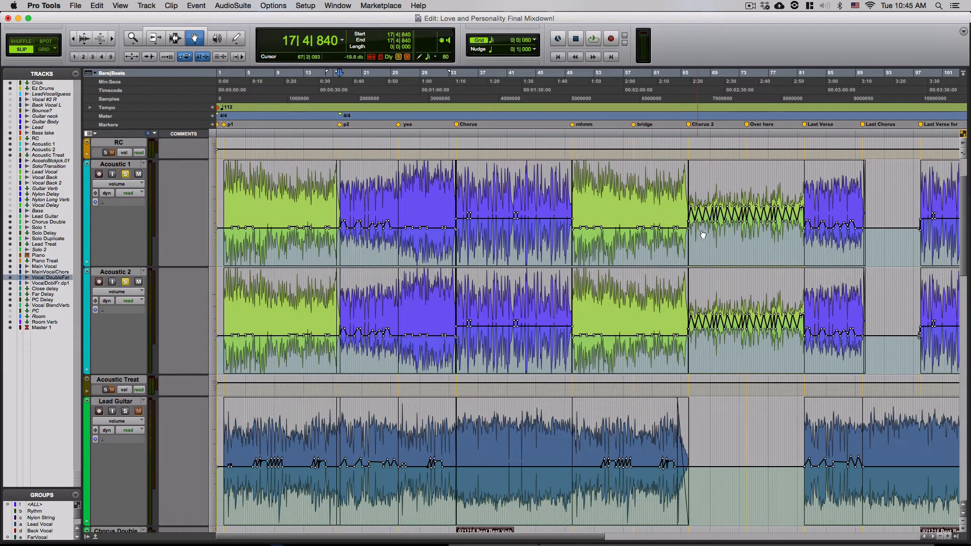
pyautogui.press('super+bracketleft')
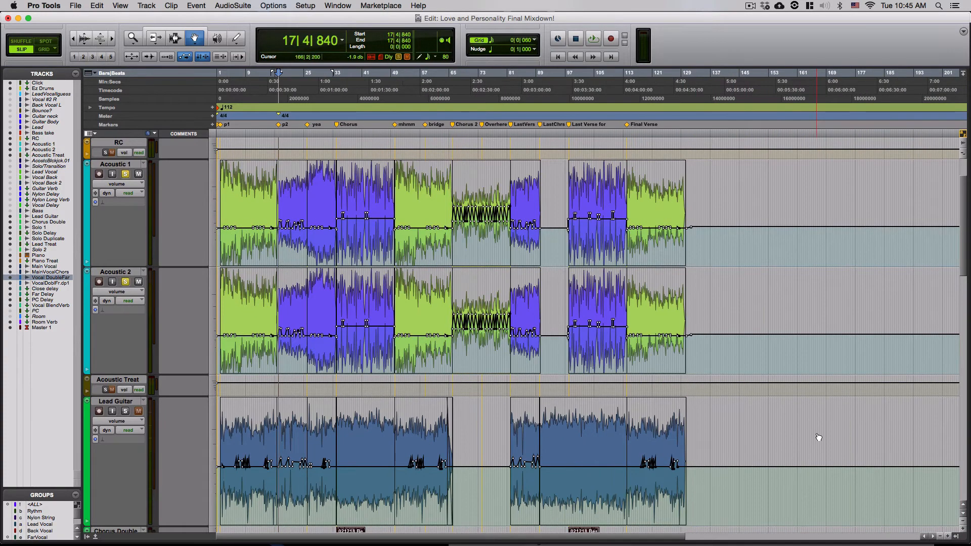
pyautogui.click(450, 75)
pyautogui.press('super+bracketright')
pyautogui.press('super+bracketright')
pyautogui.press('super+bracketright')
pyautogui.press('super+bracketright')
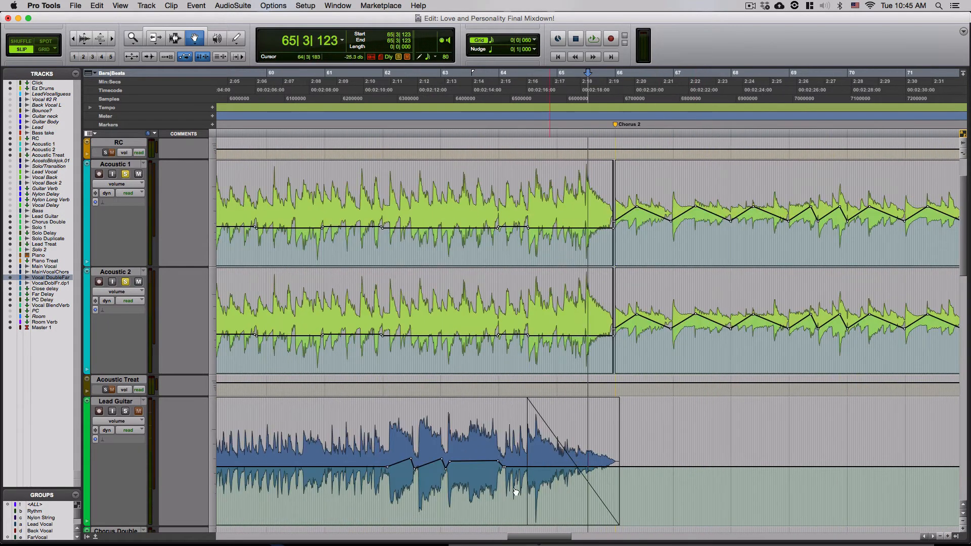
pyautogui.hscroll(5, 352, 81)
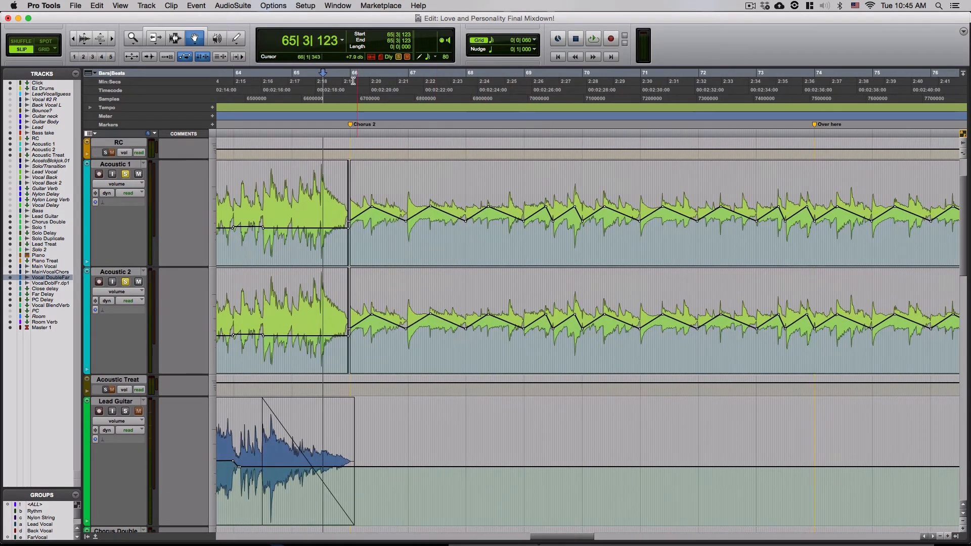
pyautogui.click(352, 77)
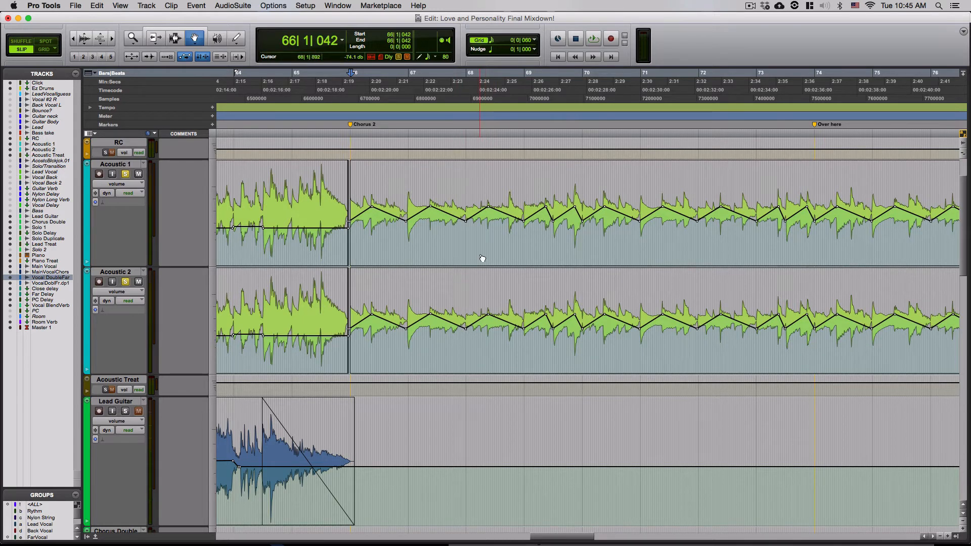
# Step: Play the soloed acoustic guitars from the Chorus 2 marker to about bar 81, just before Last Verse
pyautogui.press('space')
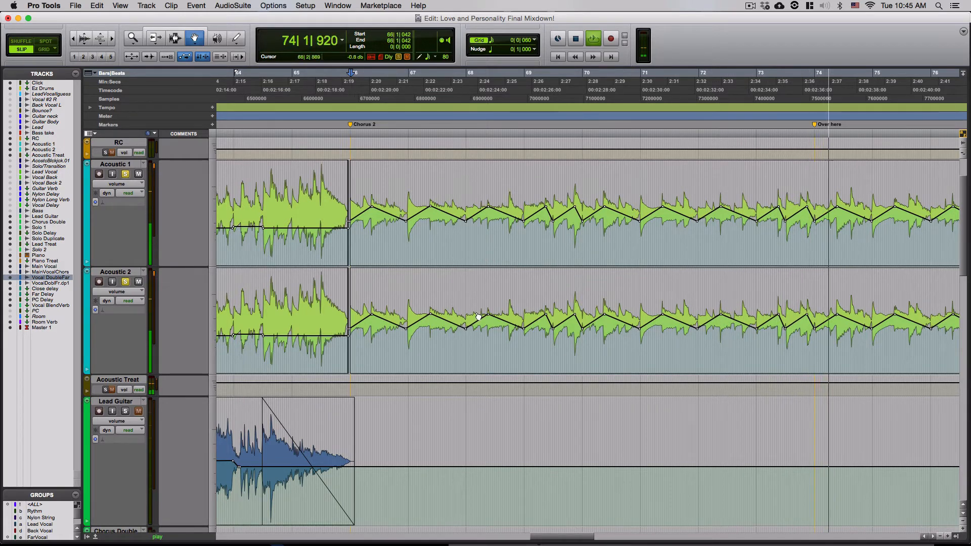
pyautogui.moveTo(561, 537); pyautogui.dragTo(607, 542)
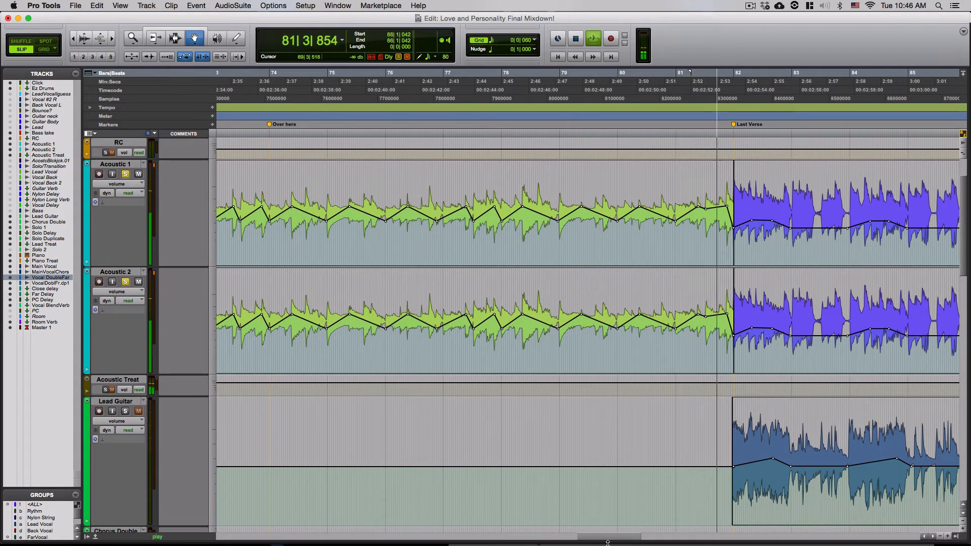
pyautogui.press('space')
# Step: Reduce the heights of the Acoustic 1 and Acoustic 2 tracks and unsolo both
pyautogui.press('super+bracketleft')
pyautogui.press('super+bracketleft')
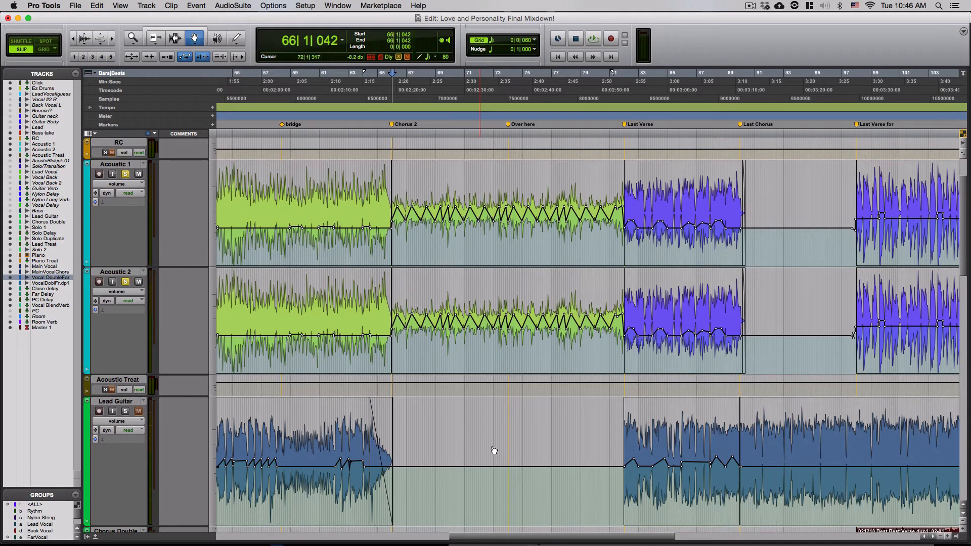
pyautogui.press('r')
pyautogui.scroll(-5, 554, 433)
pyautogui.scroll(5, 556, 433)
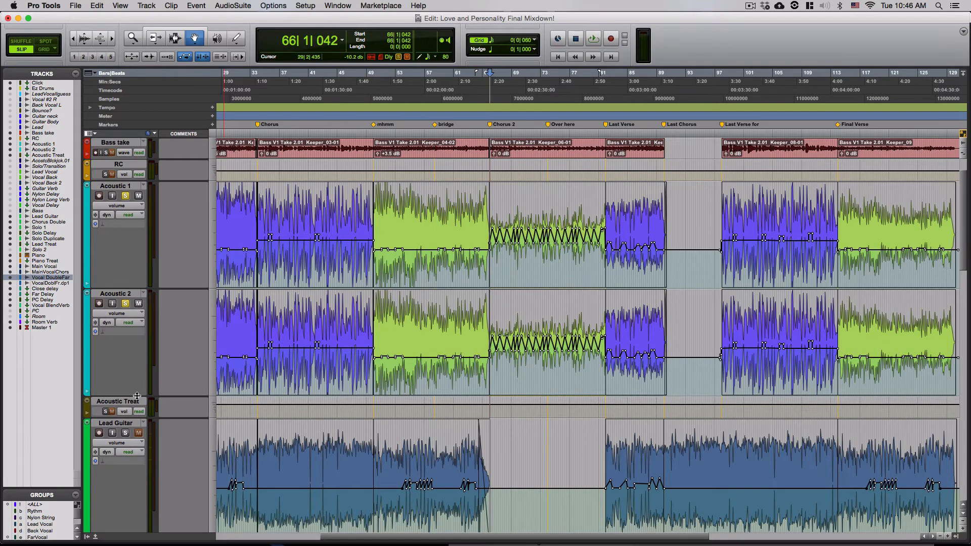
pyautogui.moveTo(138, 395); pyautogui.dragTo(138, 341)
pyautogui.scroll(-15, 404, 334)
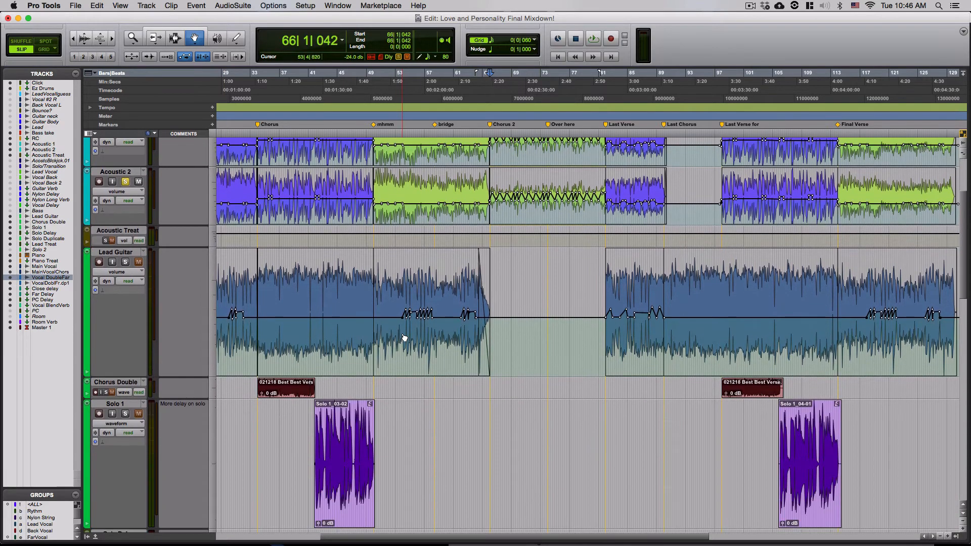
pyautogui.scroll(13, 394, 335)
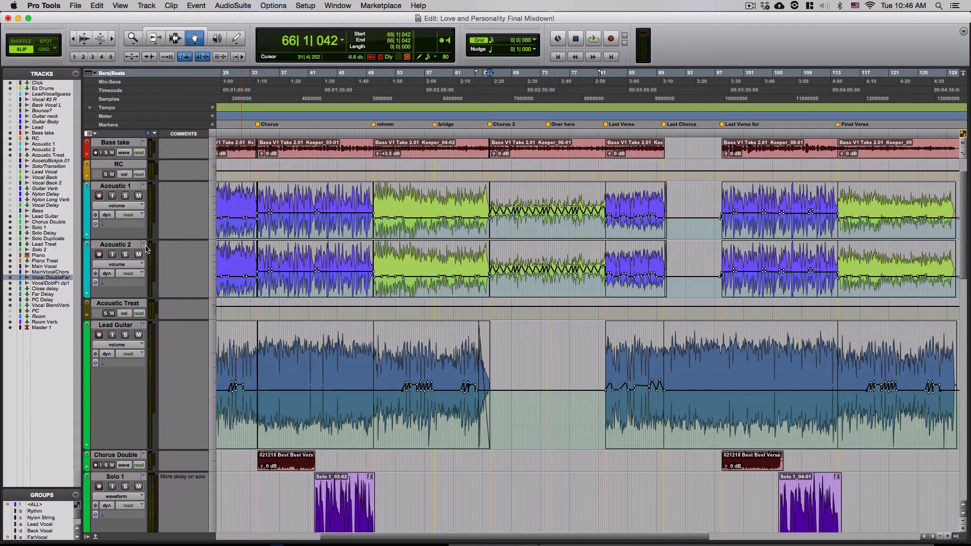
# Step: Find the PC Delay track's volume automation and place the playback position at bar 21, just before its first rise
pyautogui.scroll(-20, 146, 249)
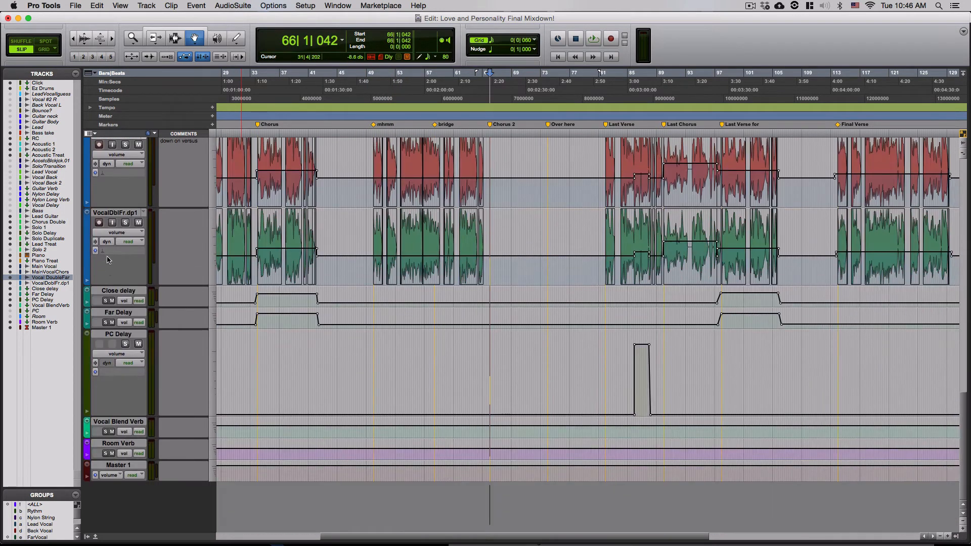
pyautogui.scroll(6, 381, 255)
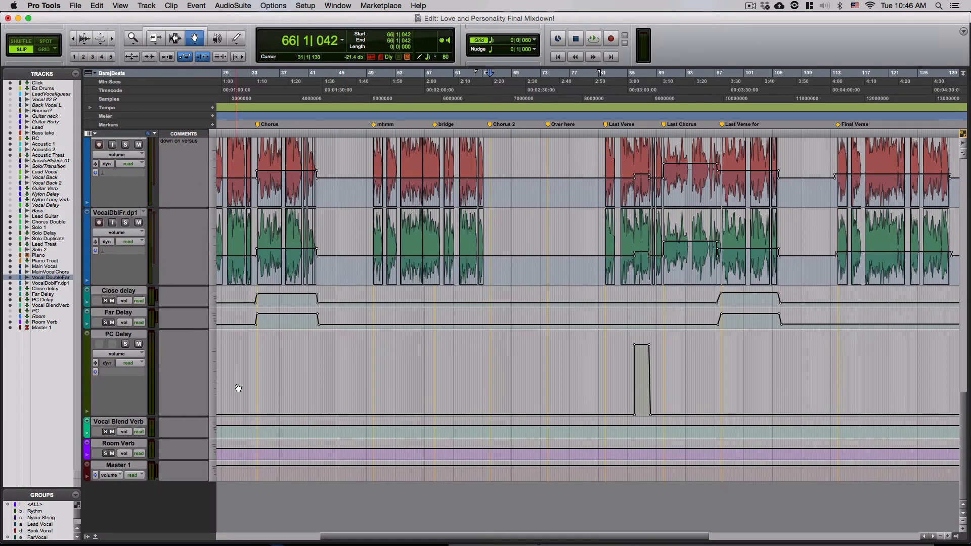
pyautogui.moveTo(449, 537); pyautogui.dragTo(336, 535)
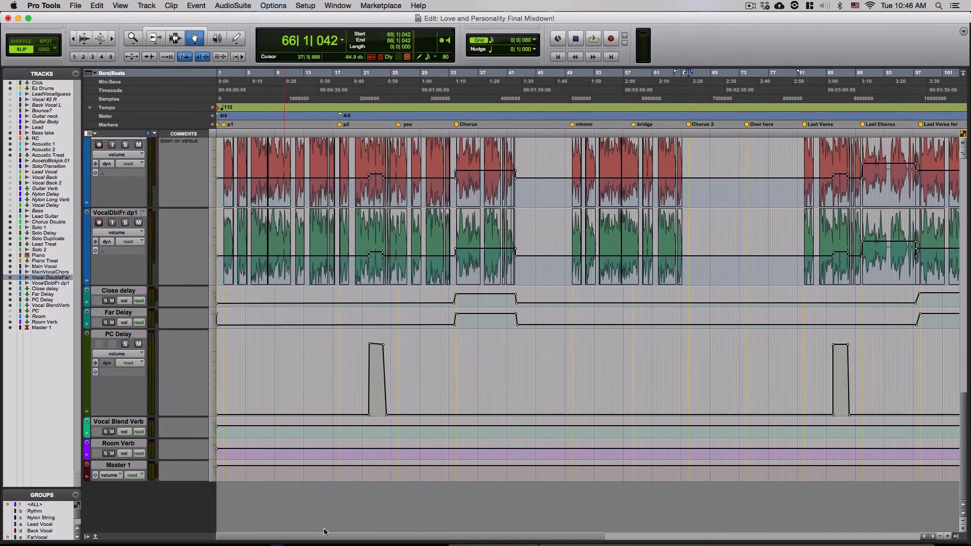
pyautogui.click(361, 73)
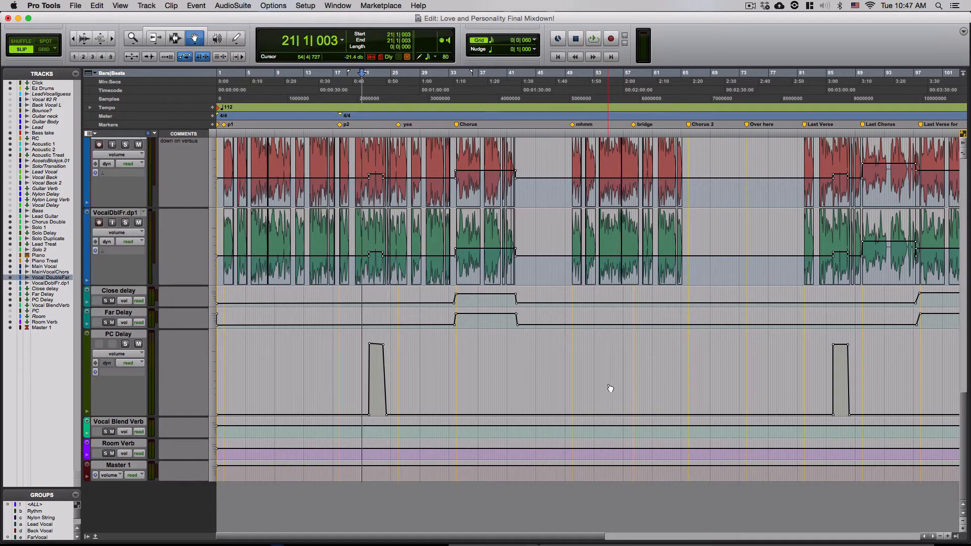
# Step: Select the PC Delay track in the Mix window, inspect its VerbSuite Classics reverb insert, and close the plug-in
pyautogui.press('super+equal')
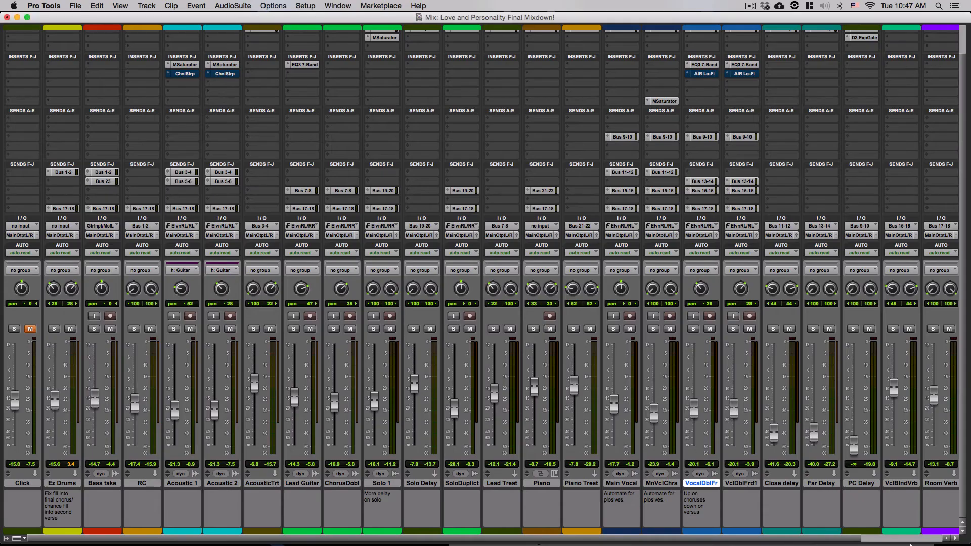
pyautogui.click(860, 482)
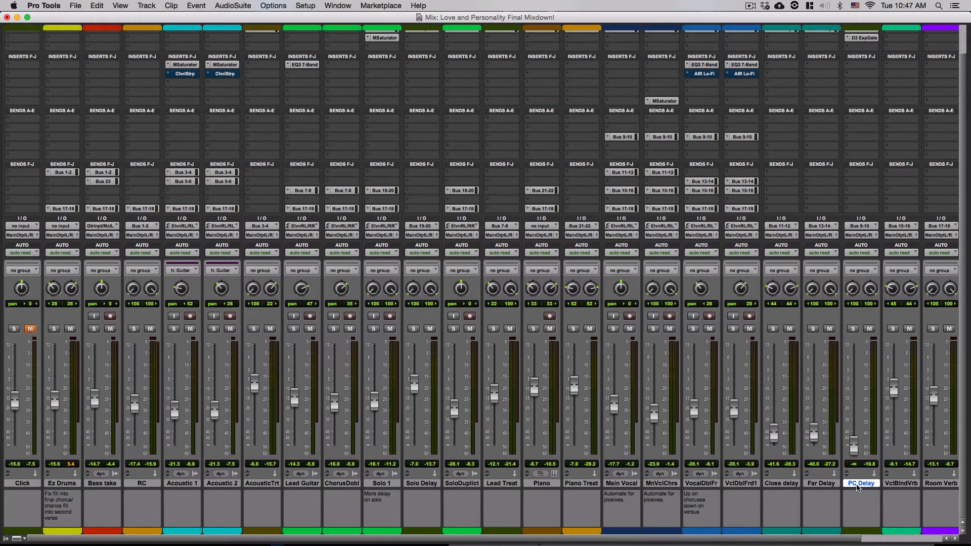
pyautogui.scroll(3, 863, 499)
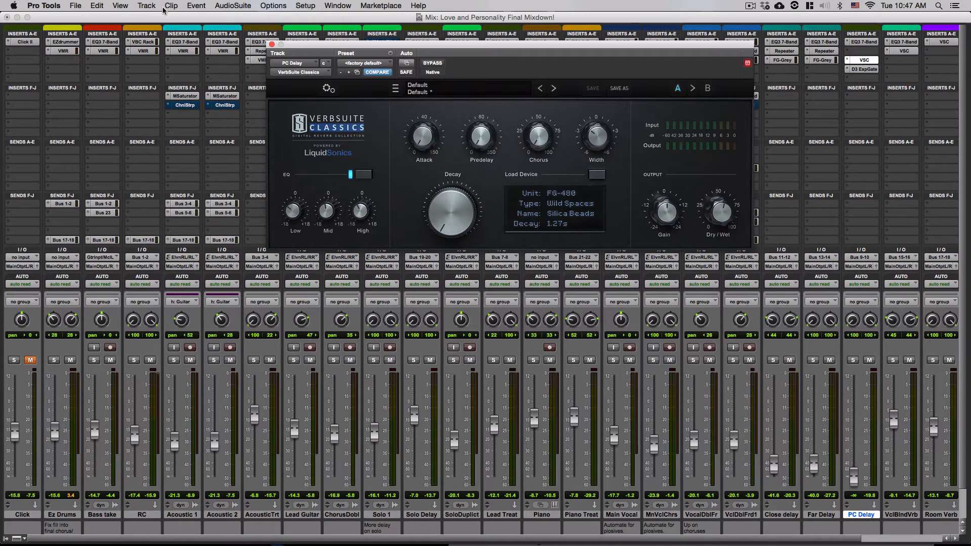
pyautogui.click(272, 46)
pyautogui.scroll(-2, 877, 195)
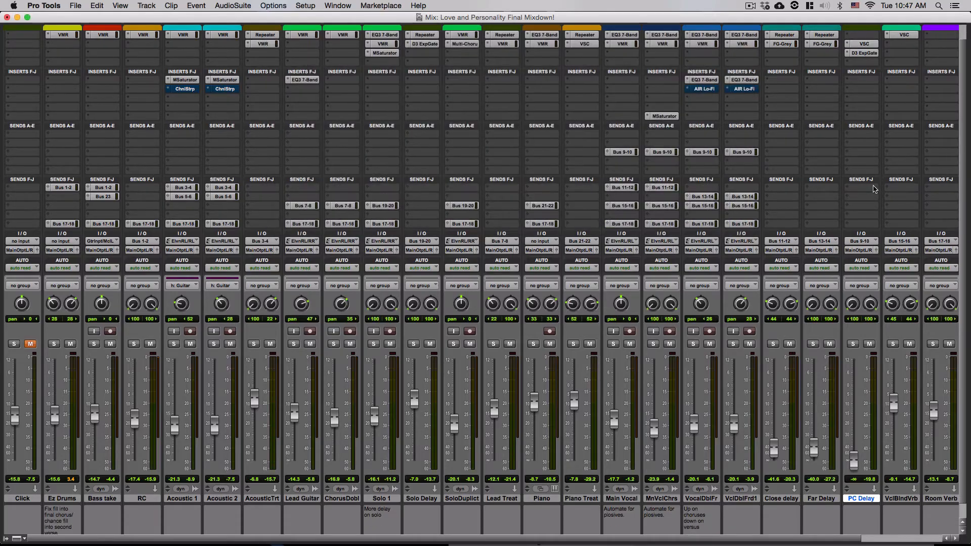
# Step: Play the mix from about bar 20 past bar 25, covering the PC Delay track's first volume rise in the Edit window
pyautogui.press('super+equal')
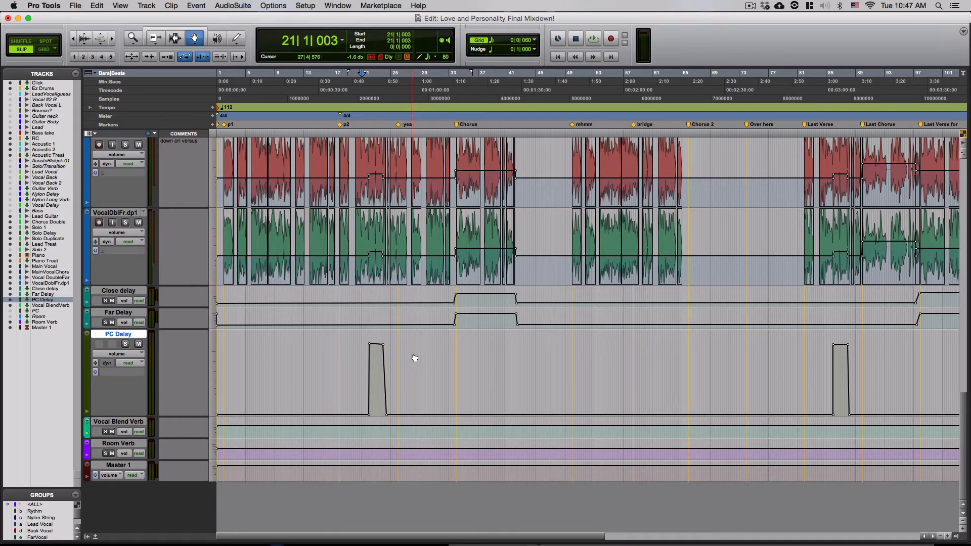
pyautogui.press('super+bracketright')
pyautogui.press('super+bracketright')
pyautogui.press('super+bracketright')
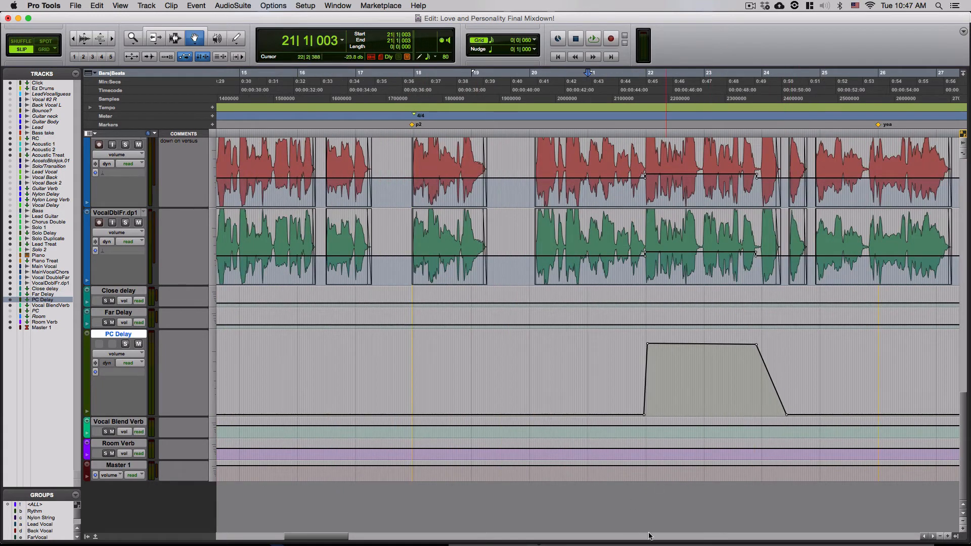
pyautogui.moveTo(329, 539); pyautogui.dragTo(341, 538)
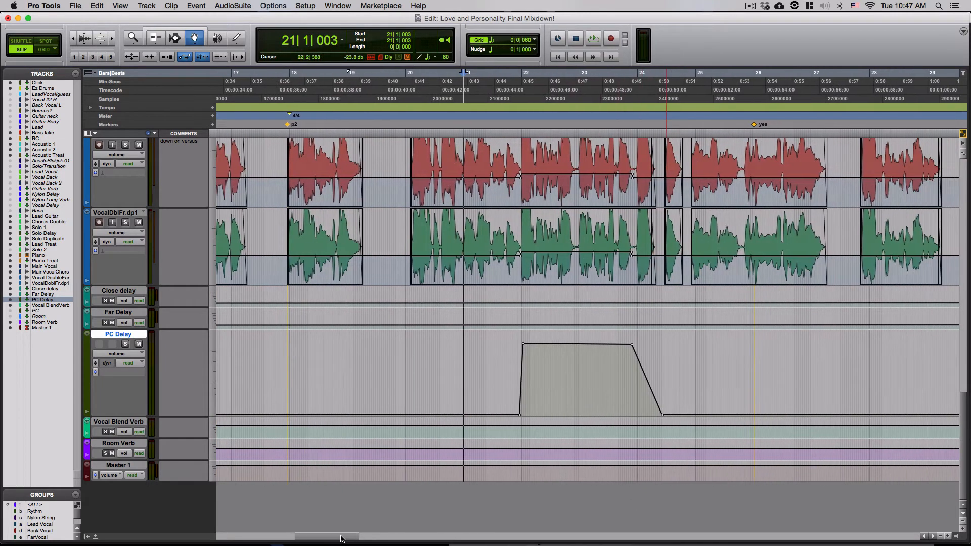
pyautogui.scroll(5, 351, 511)
pyautogui.scroll(-3, 429, 429)
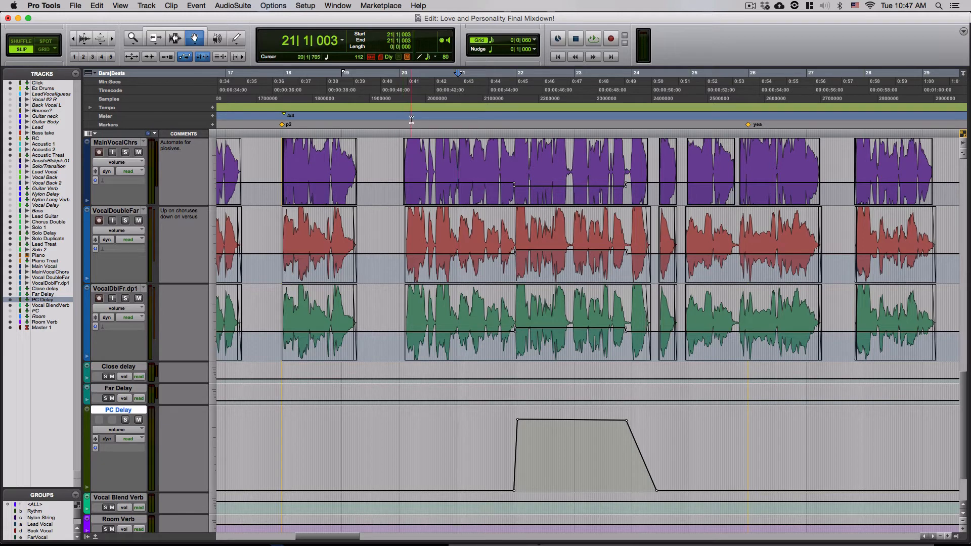
pyautogui.click(409, 74)
pyautogui.press('space')
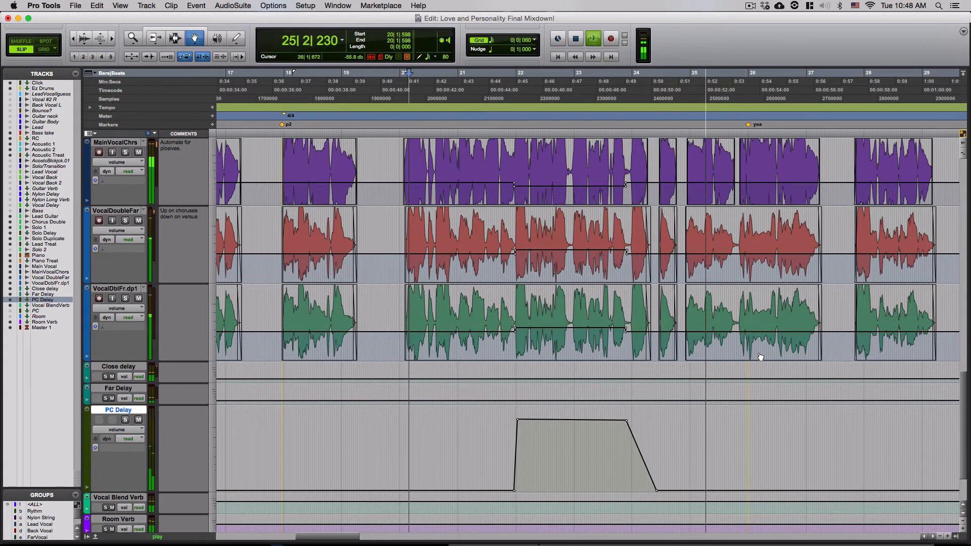
pyautogui.press('space')
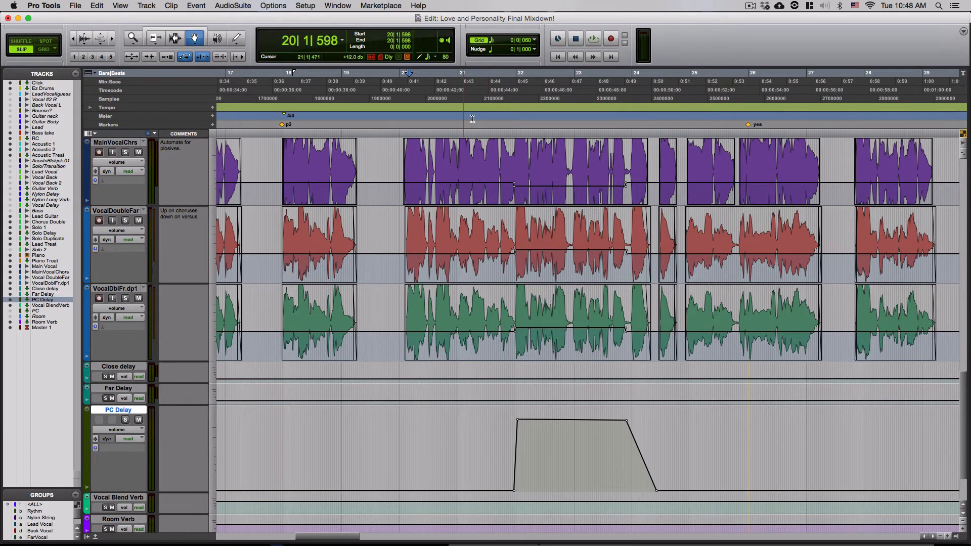
# Step: Solo the Main Vocal, MainVocalChrs, VocalDoubleFar, VocalDblFr.dp1 and PC Delay tracks
pyautogui.scroll(4, 563, 383)
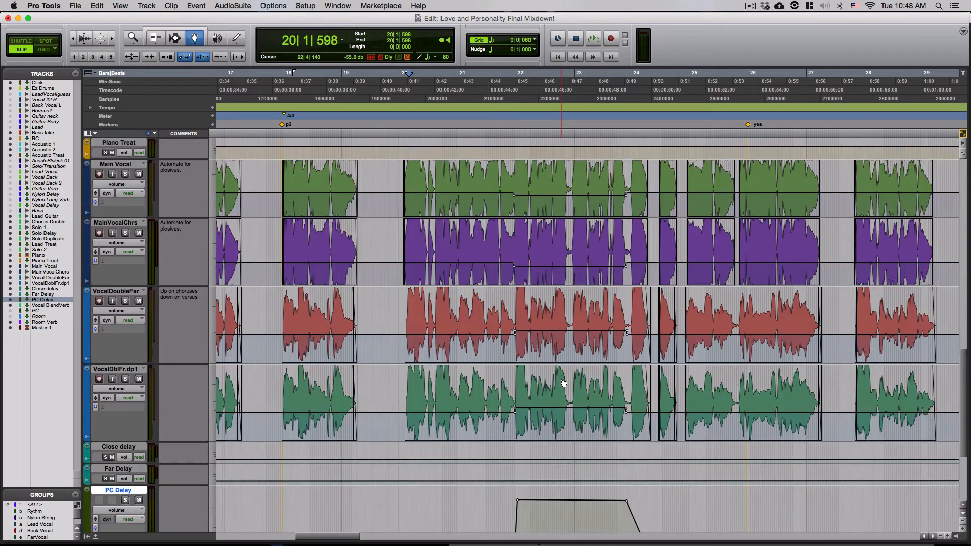
pyautogui.scroll(-1, 559, 379)
pyautogui.click(124, 152)
pyautogui.click(125, 210)
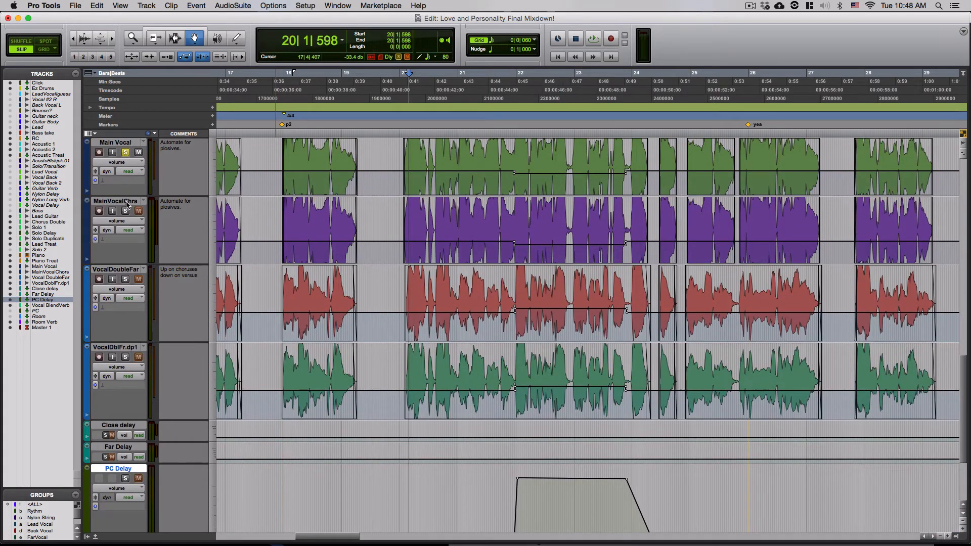
pyautogui.click(126, 280)
pyautogui.click(125, 357)
# Step: Play the soloed vocals with the PC Delay from bar 20 through the delay's first volume rise
pyautogui.press('space')
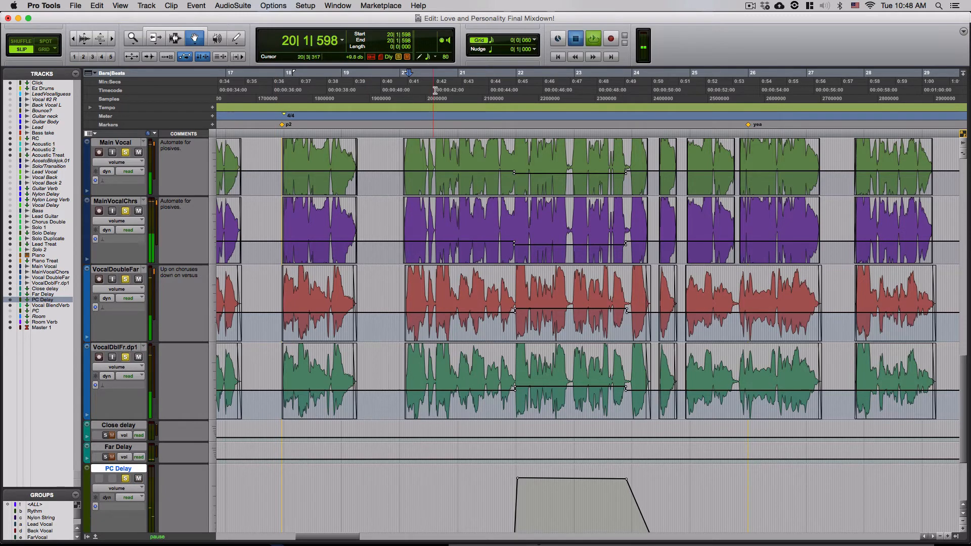
pyautogui.scroll(-3, 731, 364)
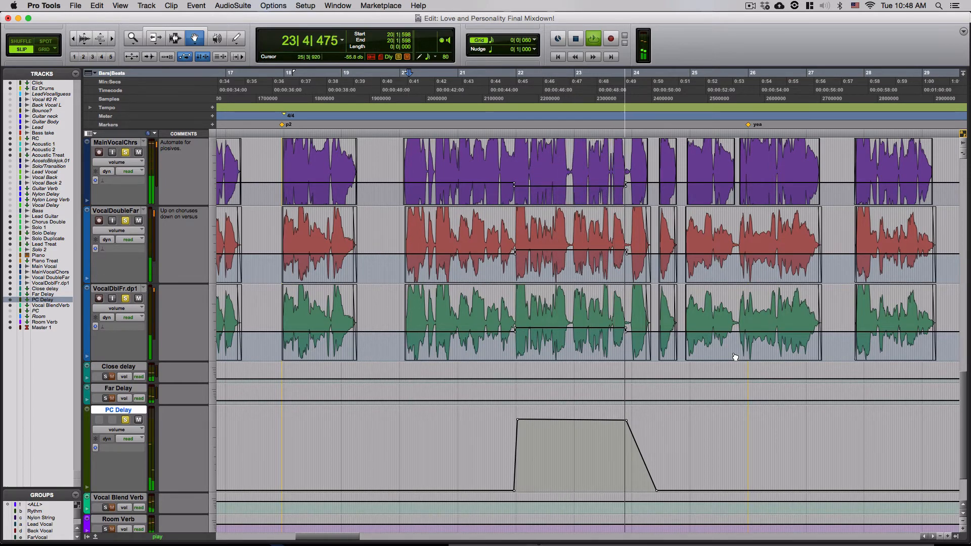
pyautogui.press('space')
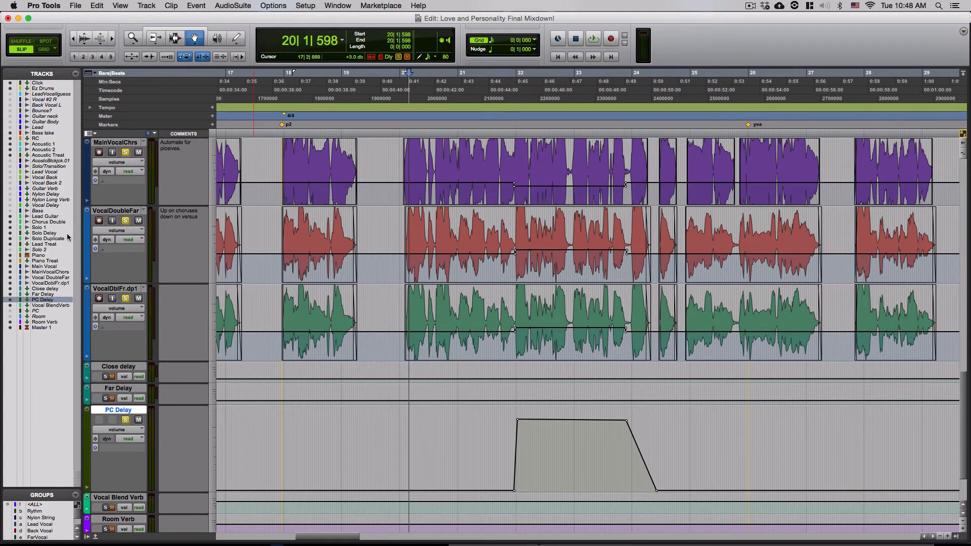
# Step: Check which parameters the PC Delay track can automate in the Edit window, leaving volume selected
pyautogui.press('super+equal')
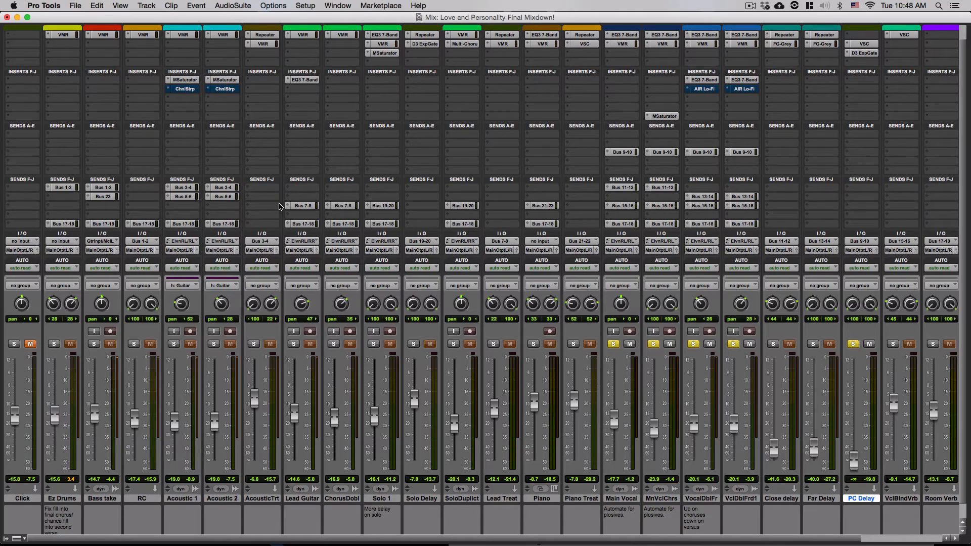
pyautogui.press('super+equal')
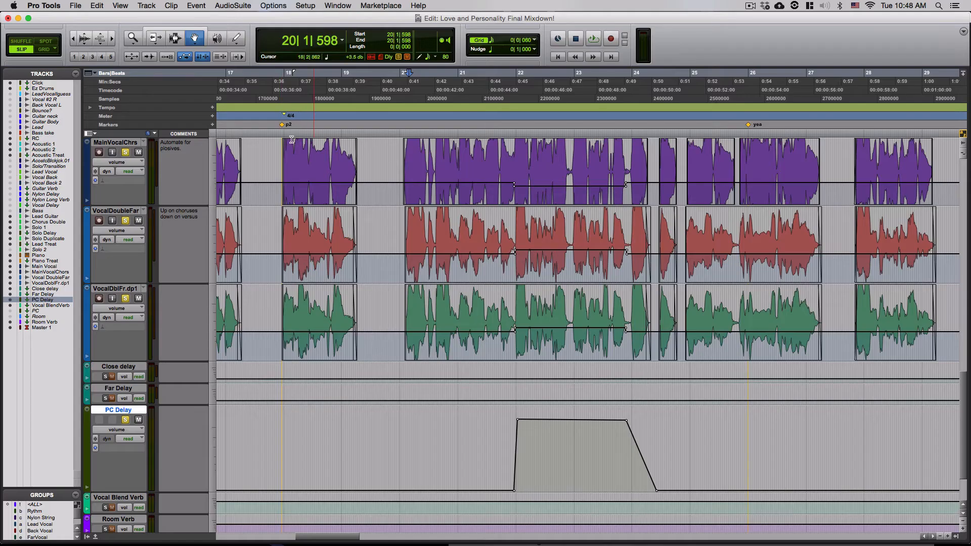
pyautogui.click(130, 430)
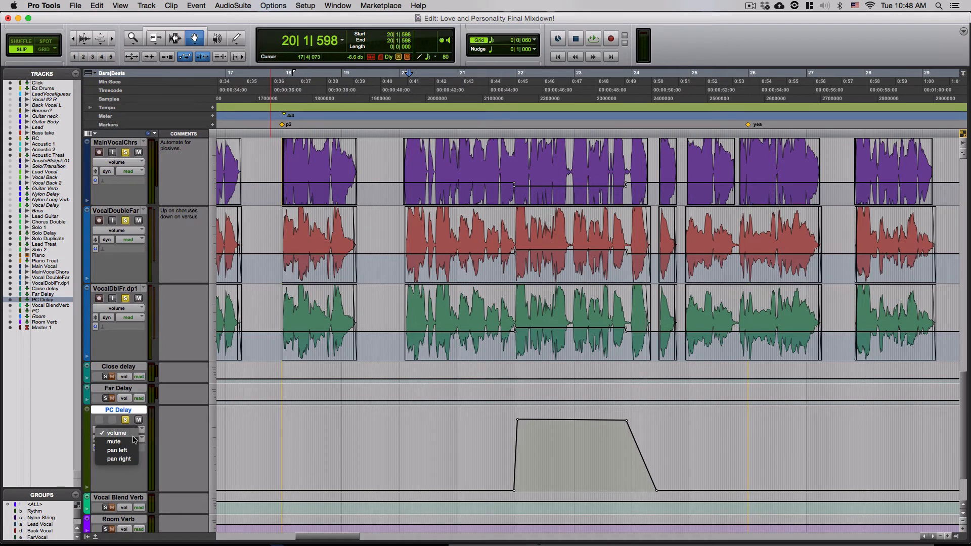
pyautogui.click(147, 484)
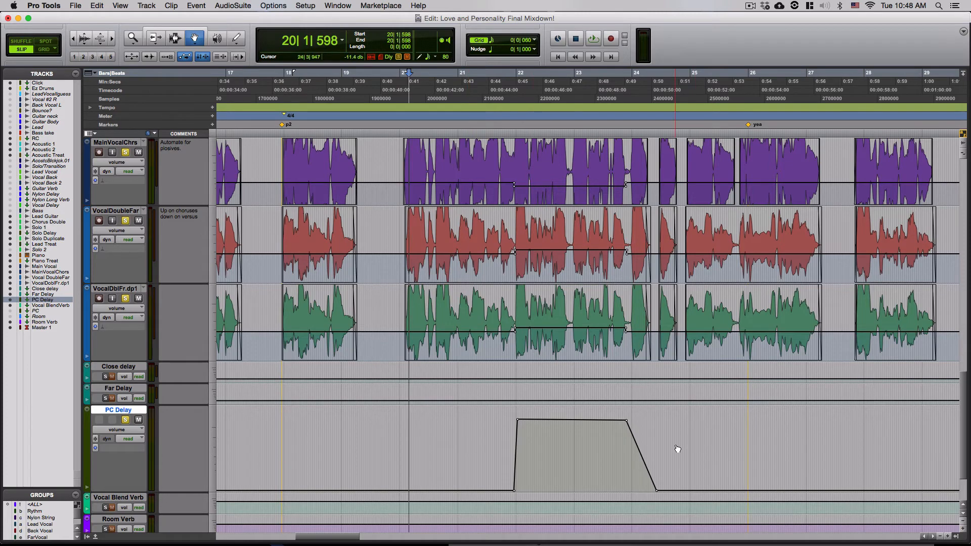
# Step: Examine the volume automation of the vocal and delay tracks across the whole song and around the PC Delay's first rise
pyautogui.hotkey('alt', 'a')
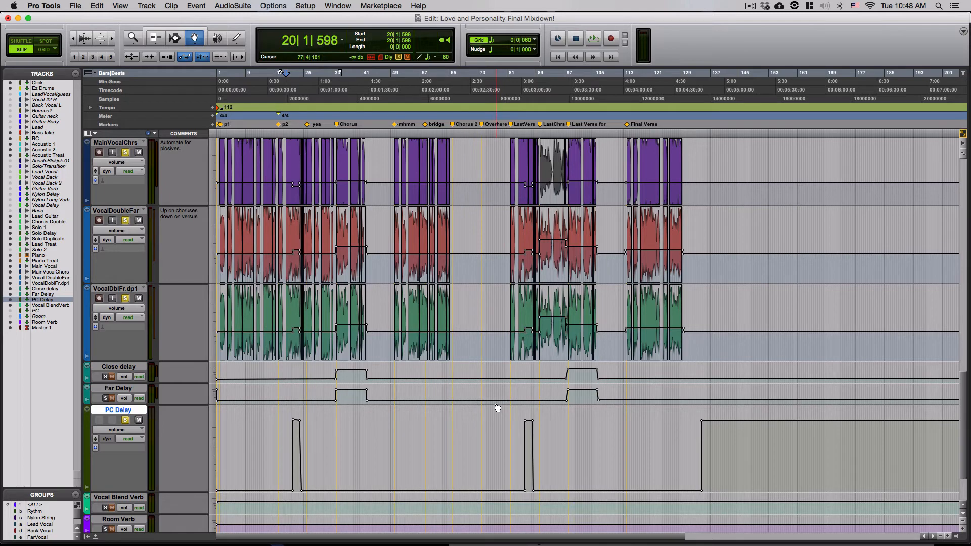
pyautogui.press('super+bracketright')
pyautogui.press('super+bracketright')
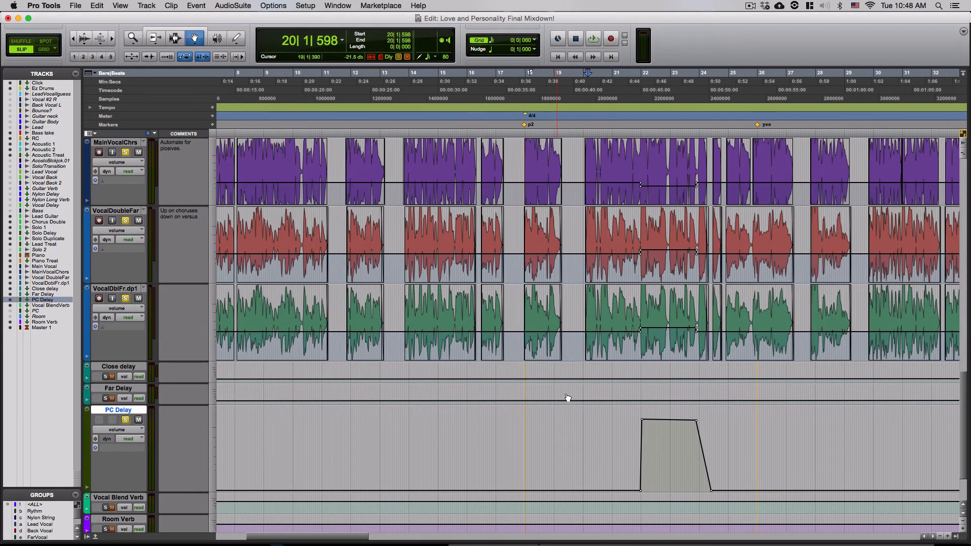
pyautogui.press('super+bracketleft')
pyautogui.press('super+bracketleft')
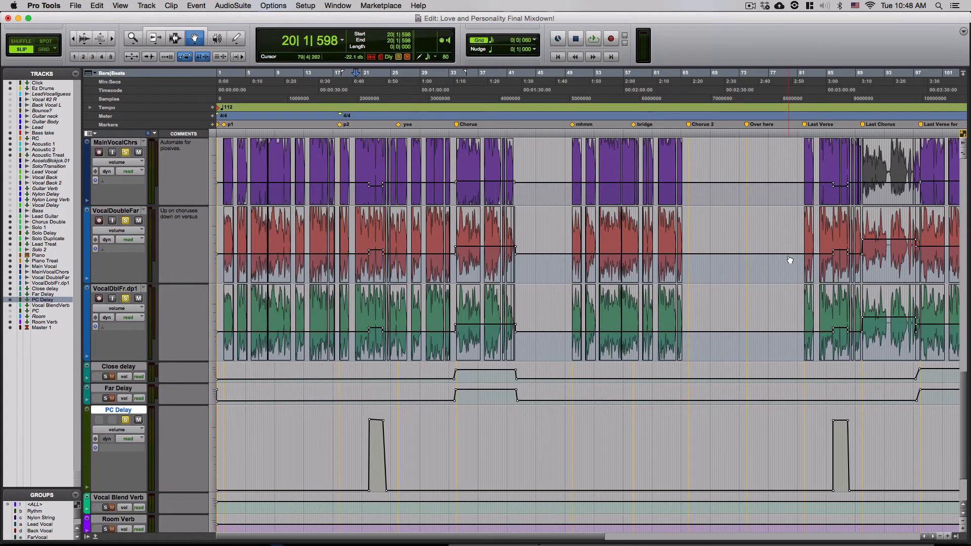
pyautogui.press('super+bracketleft')
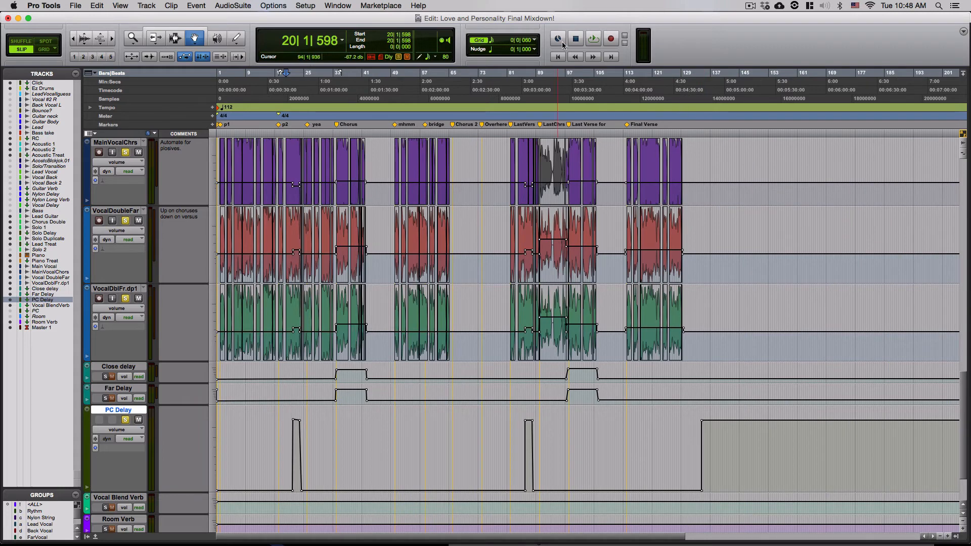
# Step: Place the playback position at the Last Chorus marker and unsolo all the vocal tracks and the PC Delay
pyautogui.click(541, 73)
pyautogui.press('super+bracketright')
pyautogui.press('super+bracketright')
pyautogui.scroll(3, 642, 283)
pyautogui.scroll(-5, 642, 283)
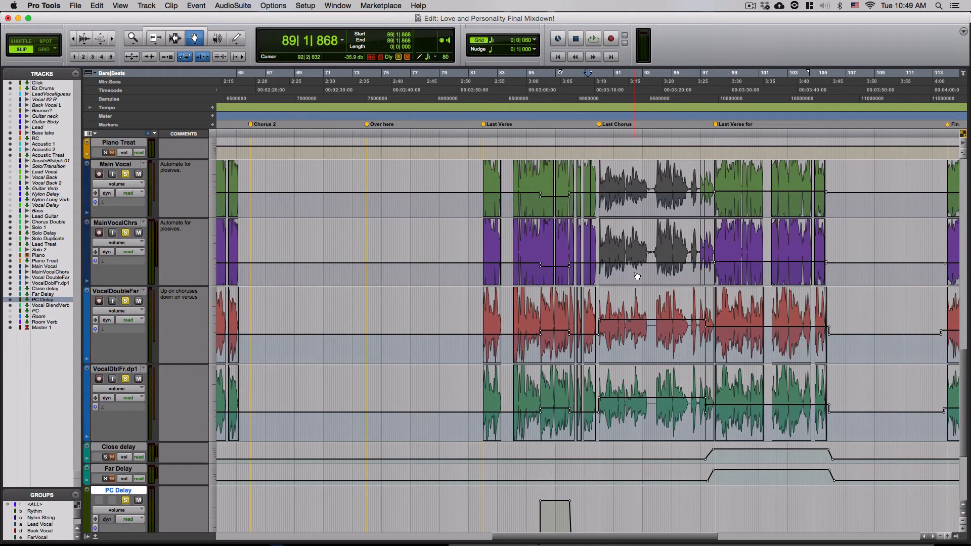
pyautogui.click(592, 88)
pyautogui.click(599, 125)
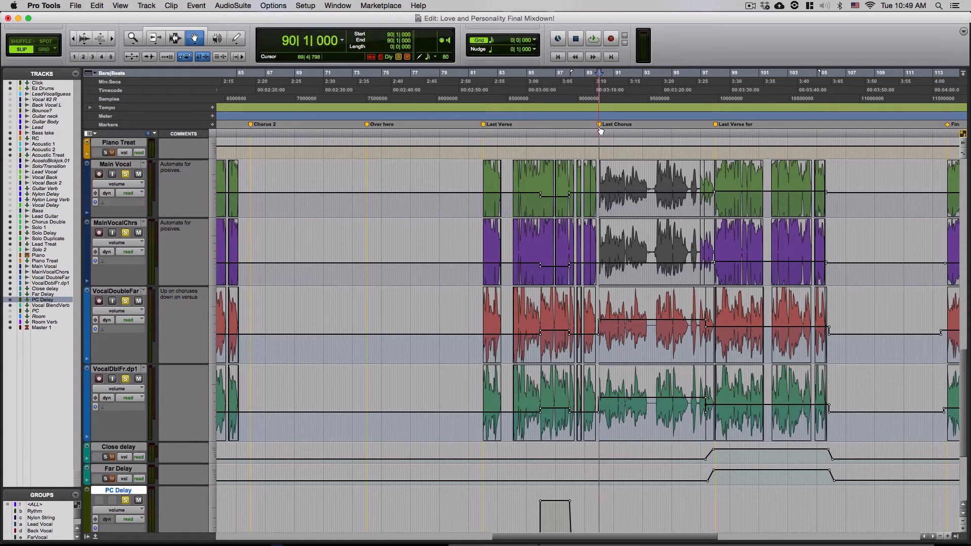
pyautogui.click(126, 379)
pyautogui.click(125, 300)
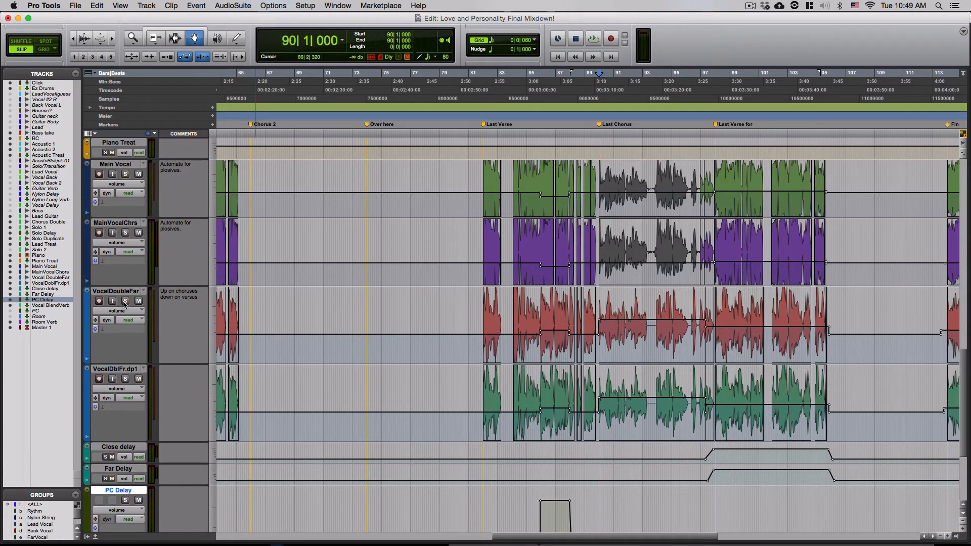
# Step: Play the full mix from the Last Chorus marker past bar 98, where the Close delay and Far Delay volumes rise
pyautogui.press('space')
pyautogui.scroll(5, 699, 297)
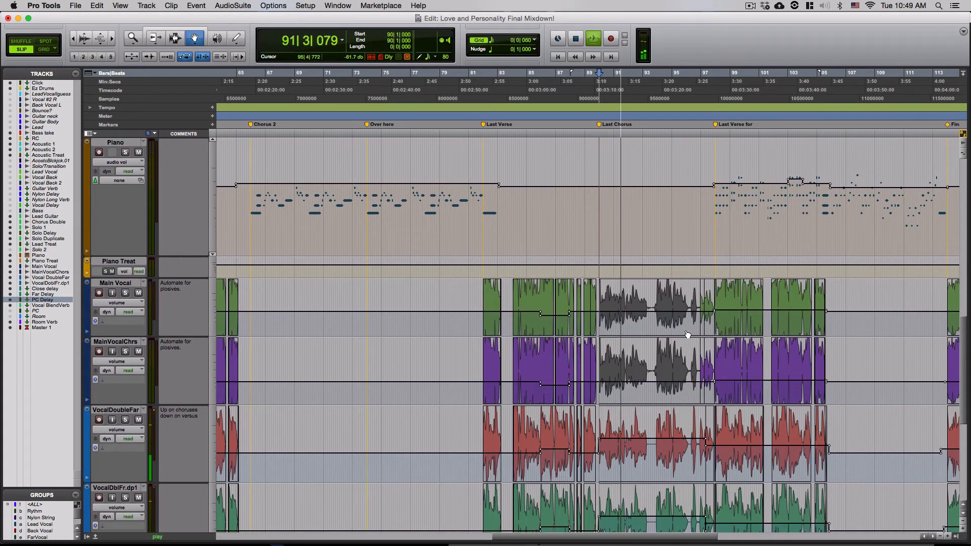
pyautogui.scroll(-5, 690, 341)
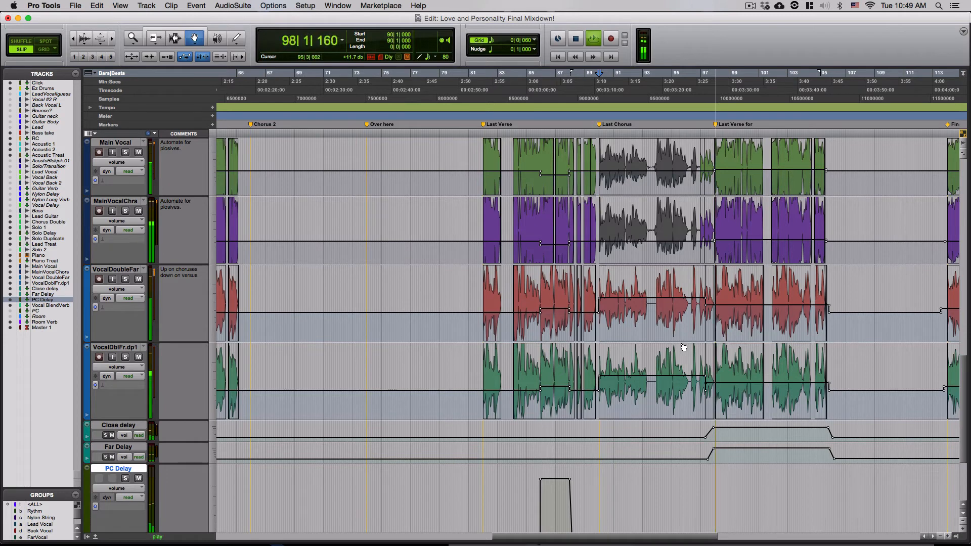
pyautogui.press('space')
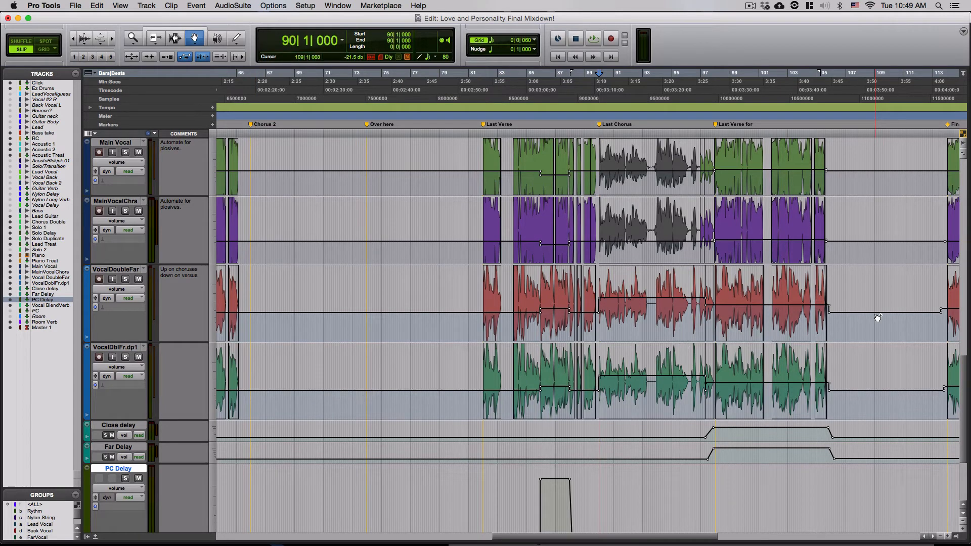
# Step: Examine the vocal tracks' inserts and sends in the Mix window, leaving the Close delay insert slot empty
pyautogui.press('super+equal')
pyautogui.scroll(2, 801, 180)
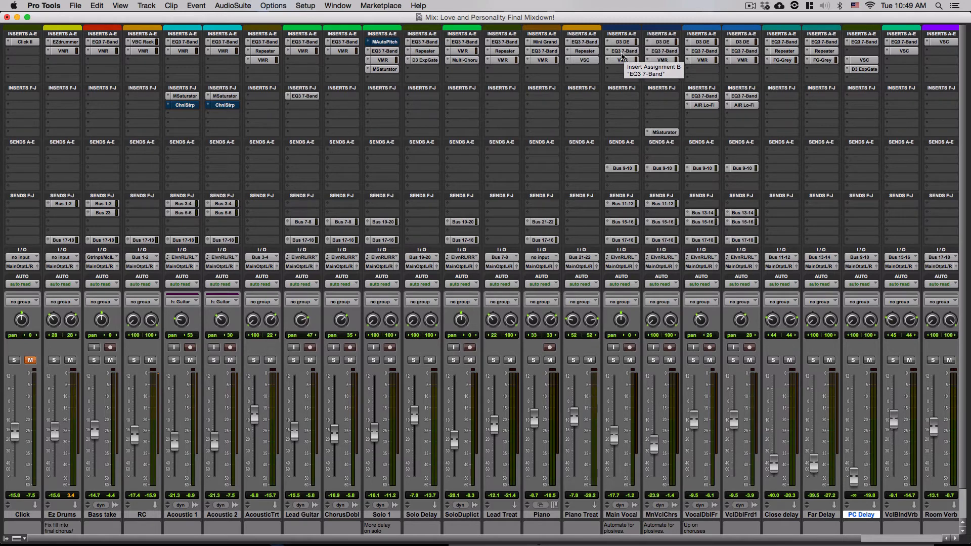
pyautogui.click(792, 125)
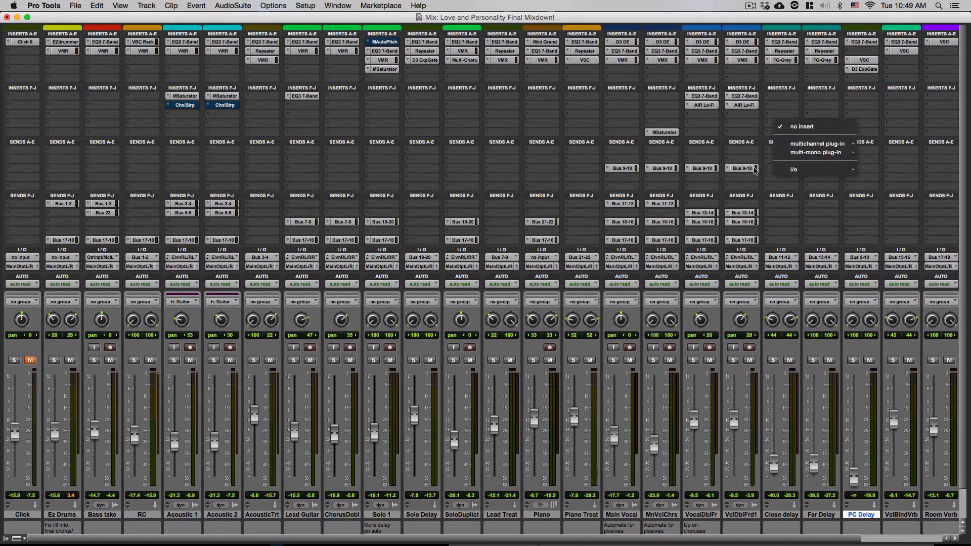
pyautogui.click(792, 355)
pyautogui.scroll(-3, 787, 355)
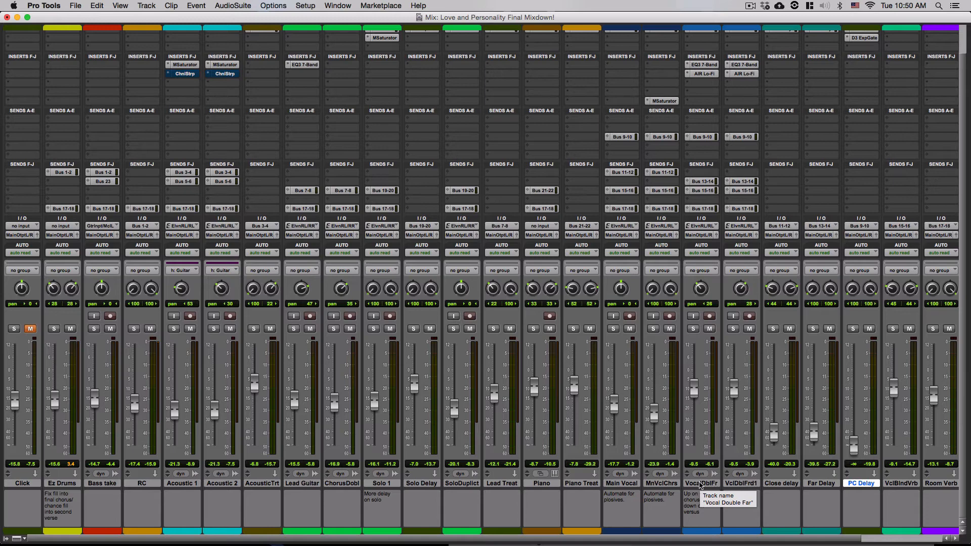
# Step: Select only the VocalDblFr and VclDblFrd1 tracks together in the Mix window
pyautogui.keyDown('shift'); pyautogui.click(700, 483); pyautogui.keyUp('shift')
pyautogui.keyDown('shift'); pyautogui.click(787, 485); pyautogui.keyUp('shift')
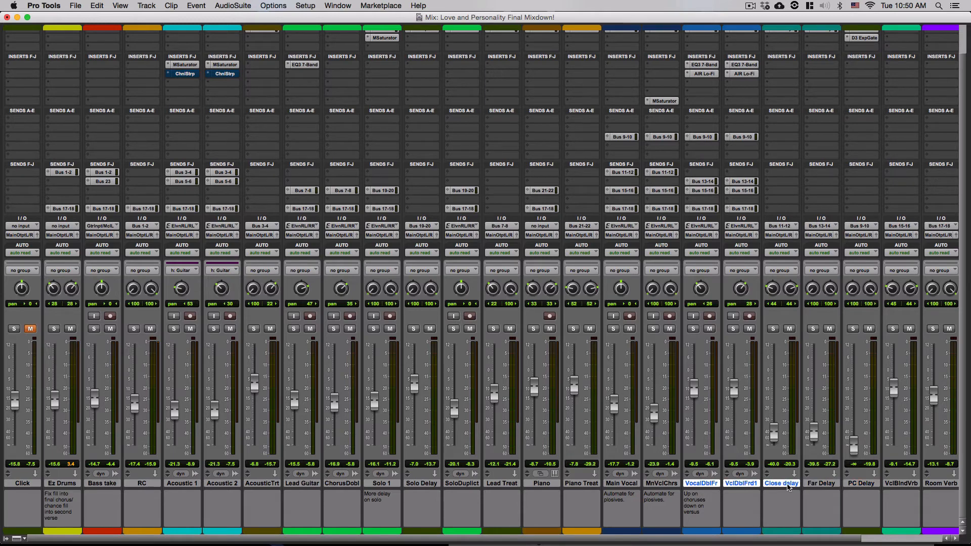
pyautogui.keyDown('alt'); pyautogui.click(786, 485); pyautogui.keyUp('alt')
pyautogui.click(741, 484)
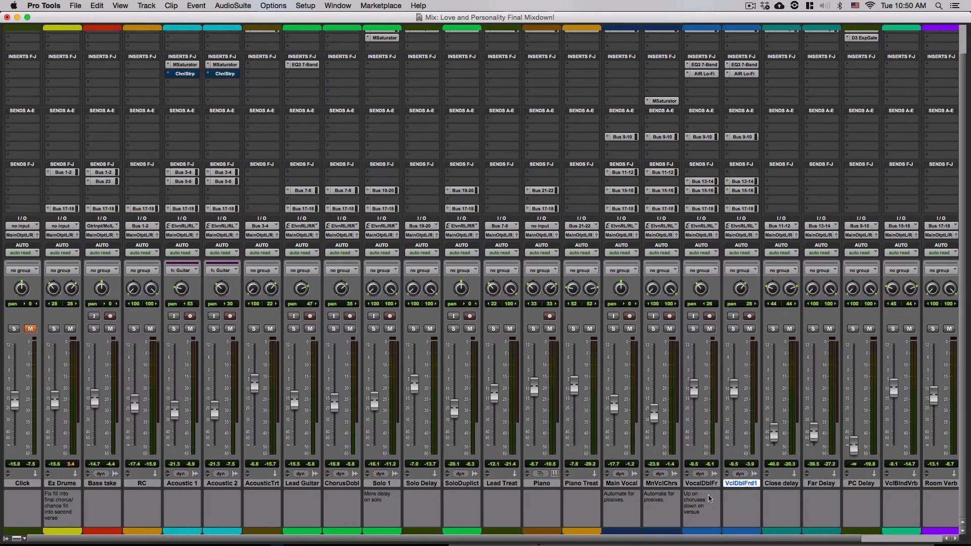
pyautogui.click(708, 484)
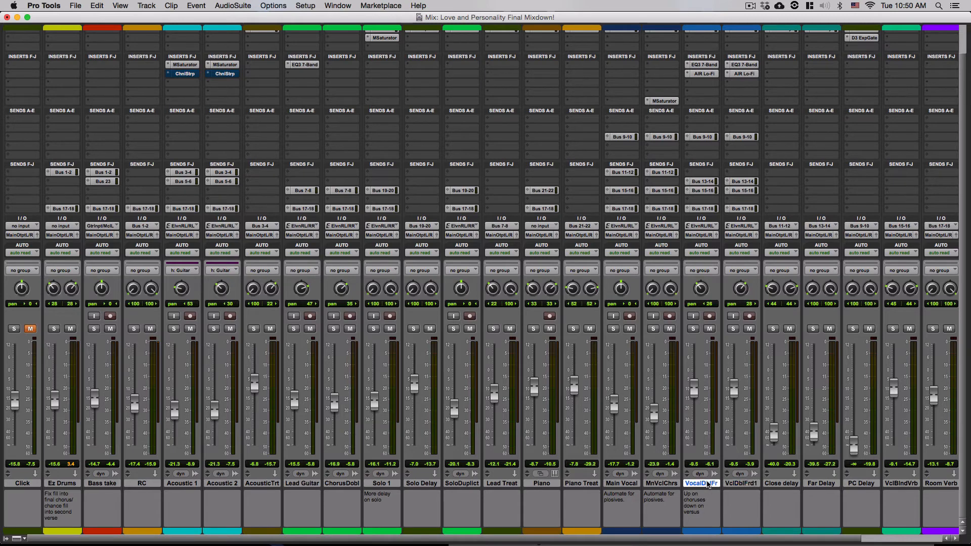
pyautogui.keyDown('shift'); pyautogui.click(740, 484); pyautogui.keyUp('shift')
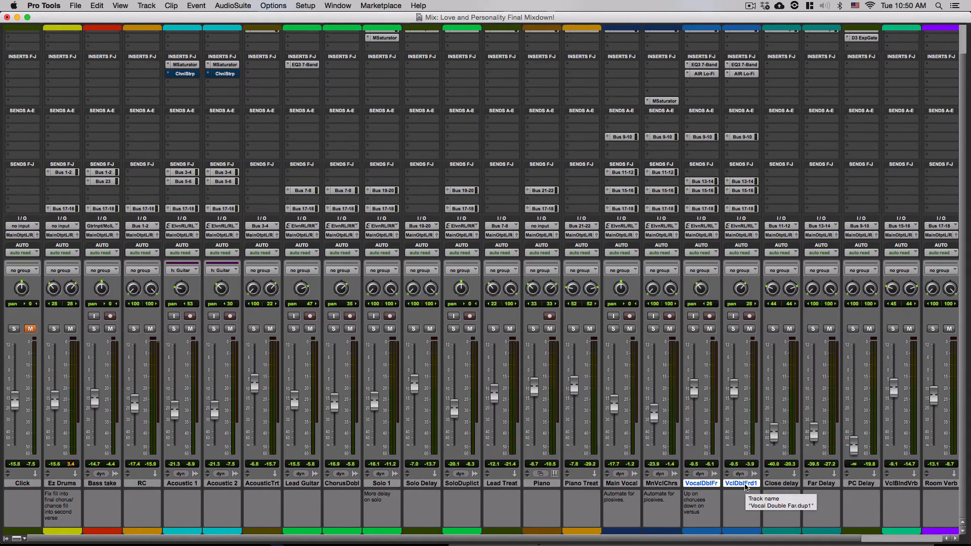
# Step: Switch the selection to Main Vocal and MnVclChrs, and back to the two vocal double tracks to view their inserts
pyautogui.click(654, 484)
pyautogui.click(624, 484)
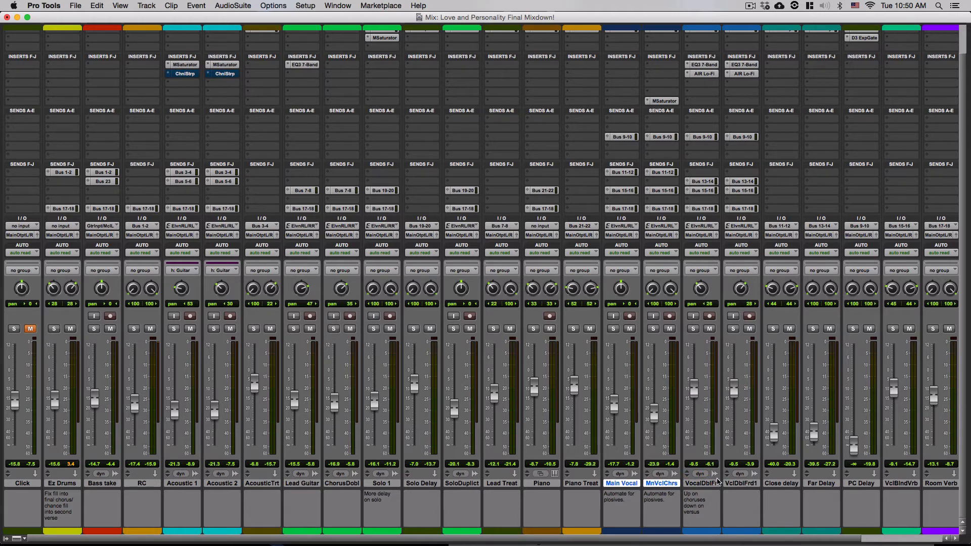
pyautogui.click(703, 486)
pyautogui.keyDown('shift'); pyautogui.click(742, 485); pyautogui.keyUp('shift')
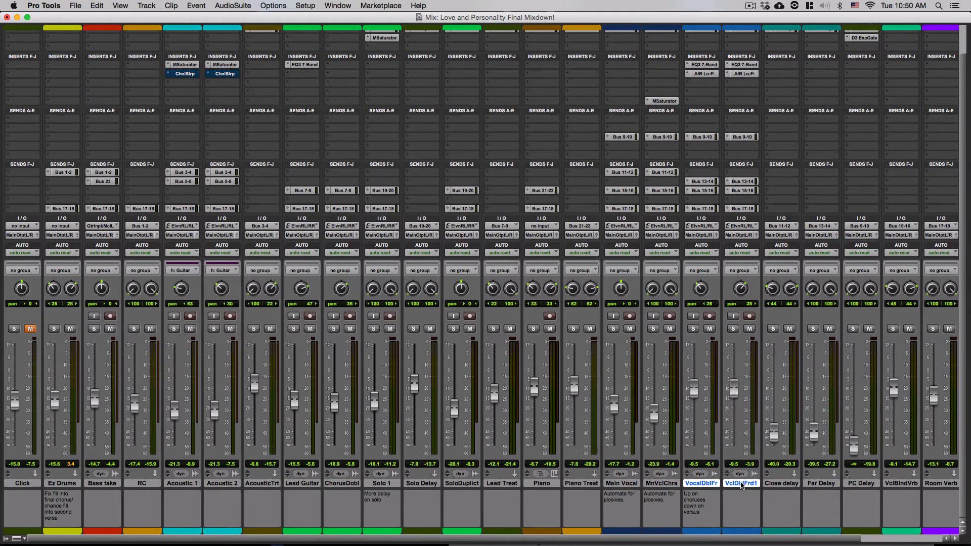
pyautogui.scroll(2, 742, 486)
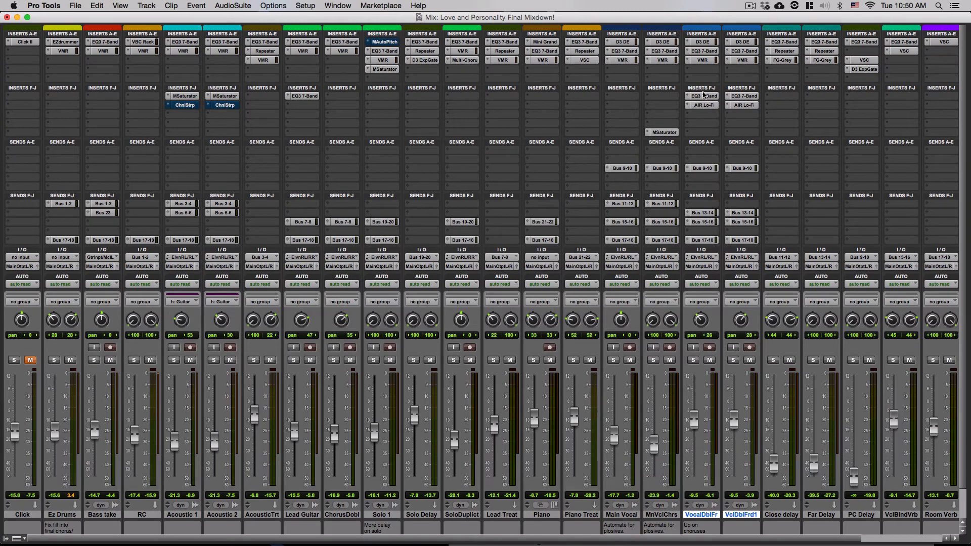
# Step: Examine the settings of the second EQ3 7-Band and the AIR Lo-Fi on the VocalDblFr track
pyautogui.click(707, 96)
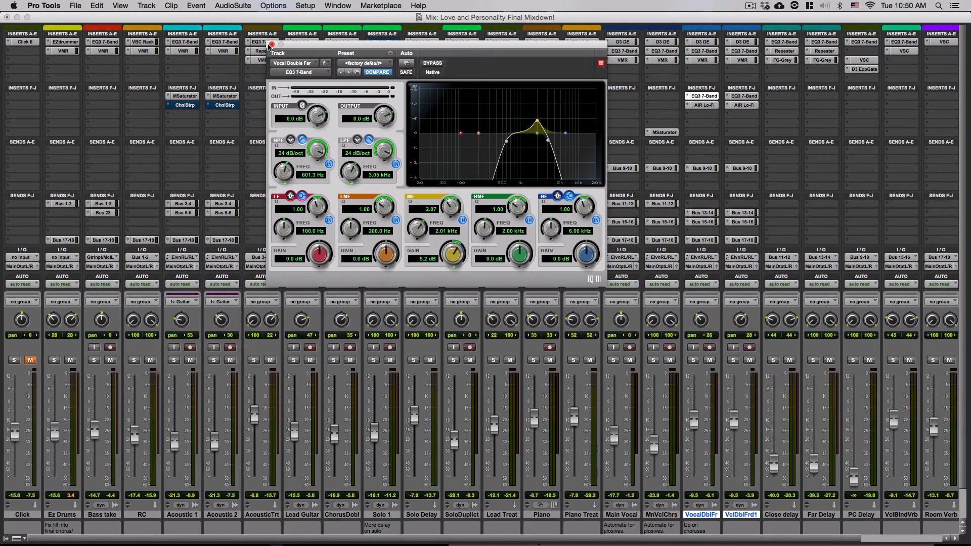
pyautogui.click(707, 106)
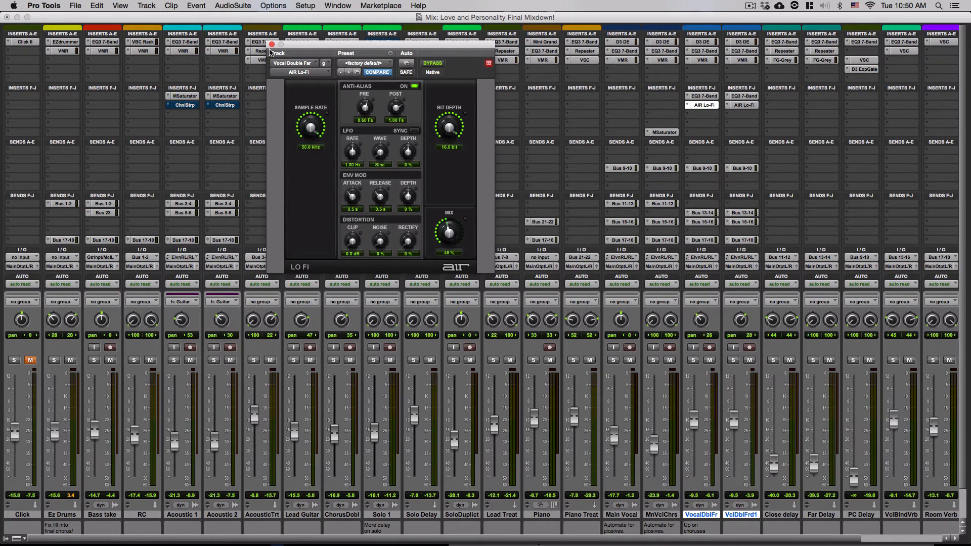
pyautogui.click(271, 45)
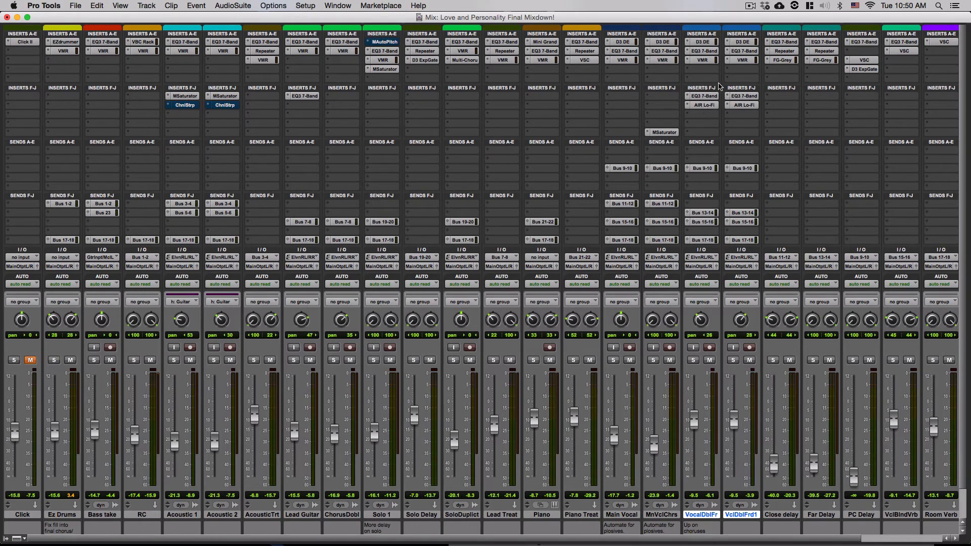
# Step: Play from bar 88 into the Last Chorus with VocalDblFr's second EQ3 7-Band open to watch its automated curve
pyautogui.click(706, 97)
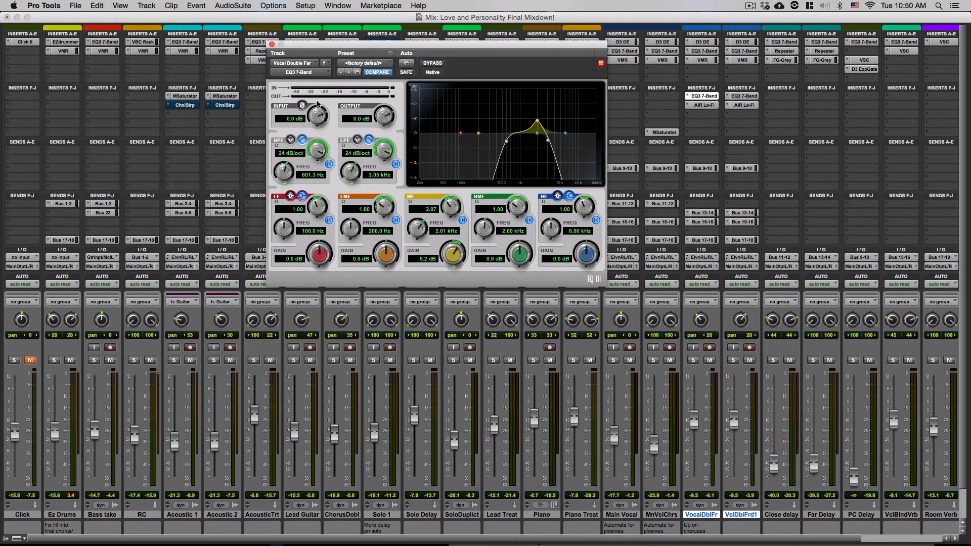
pyautogui.press('super+equal')
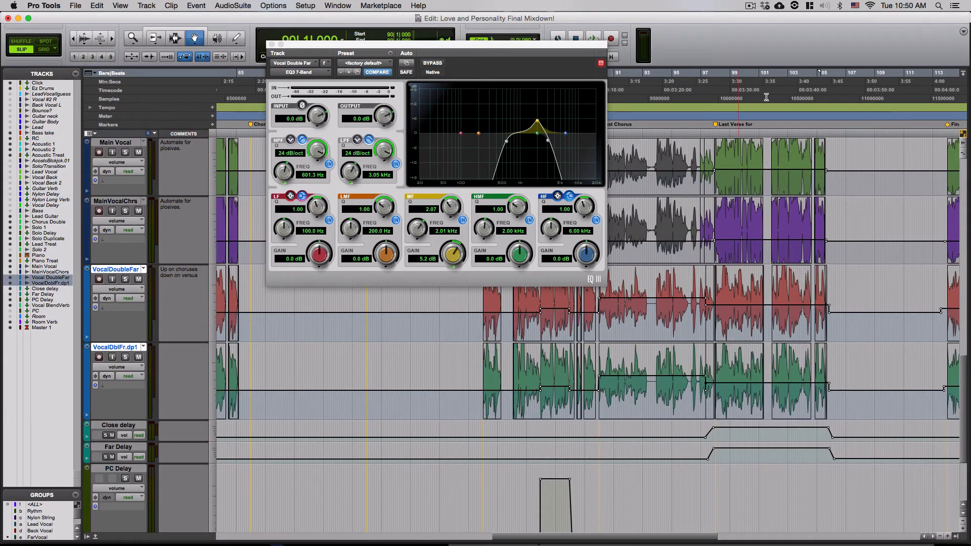
pyautogui.moveTo(594, 44); pyautogui.dragTo(537, 60)
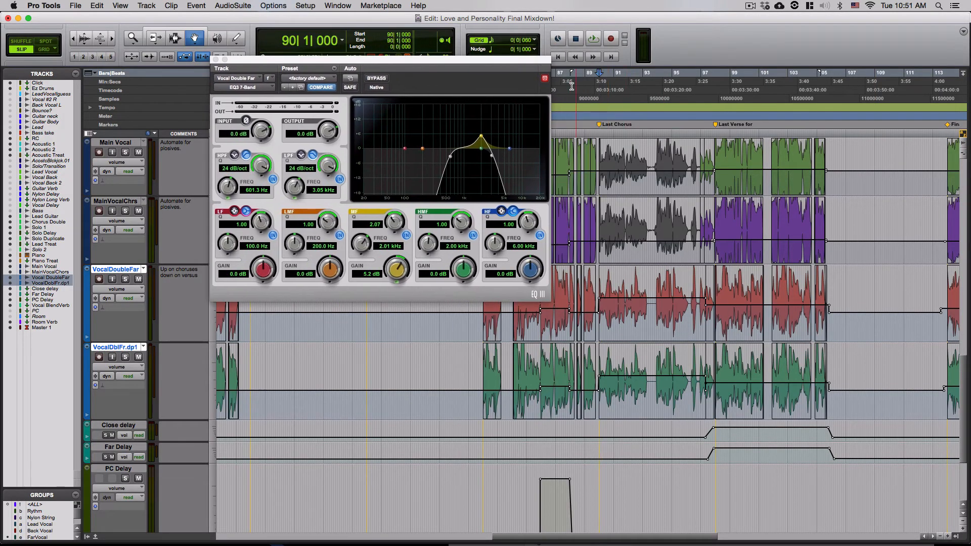
pyautogui.click(581, 75)
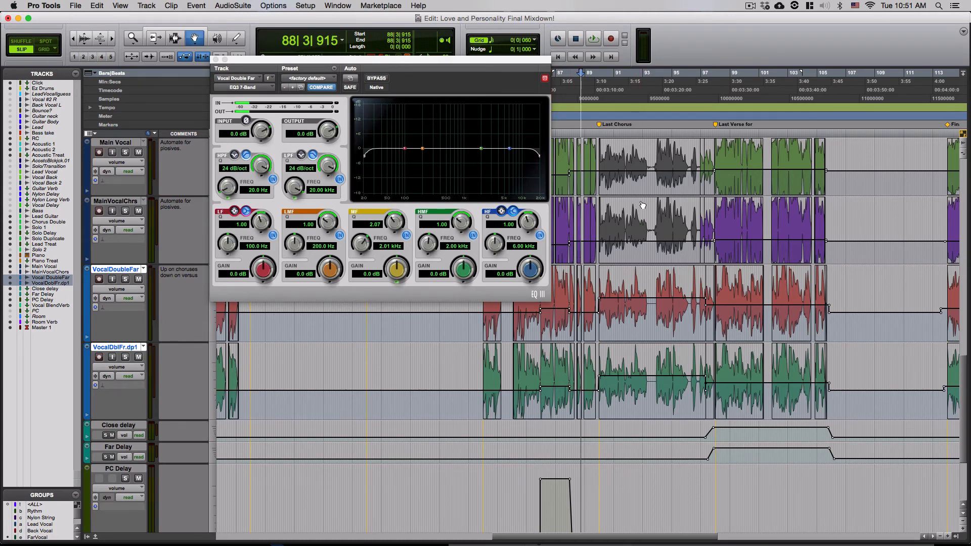
pyautogui.press('space')
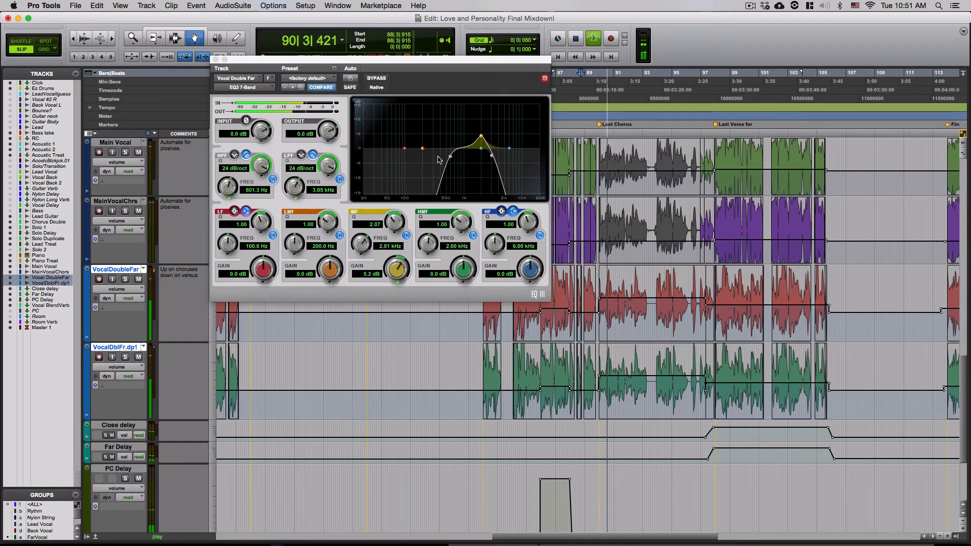
pyautogui.click(498, 130)
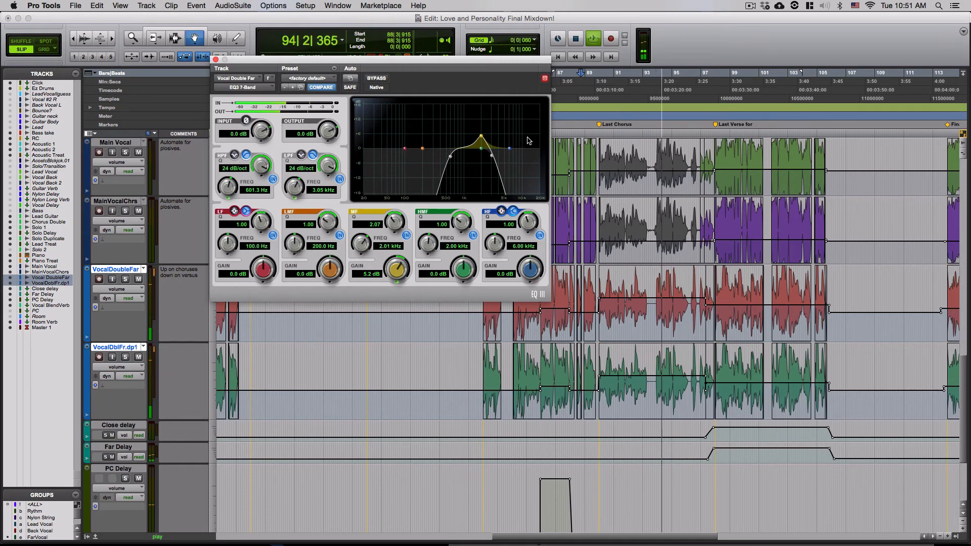
pyautogui.press('space')
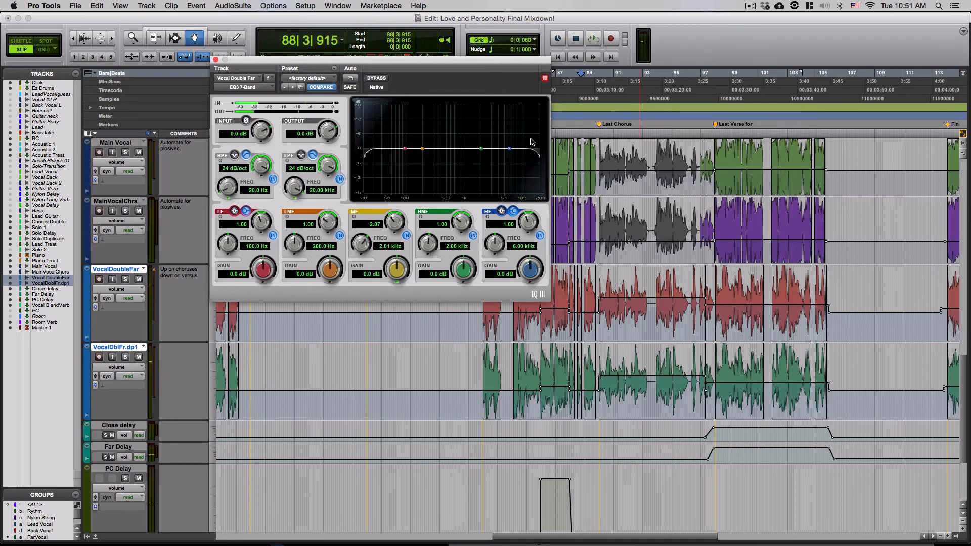
pyautogui.click(217, 60)
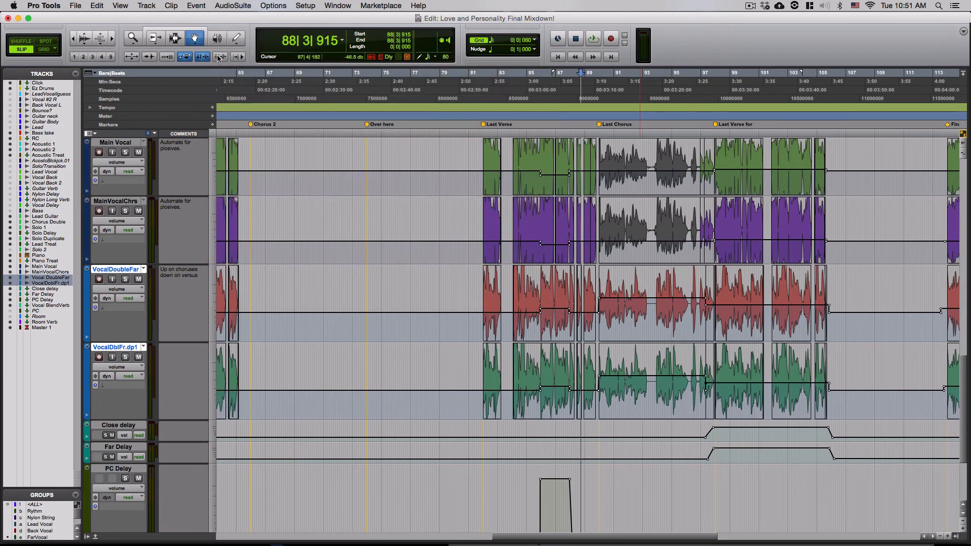
# Step: Examine the plug-in automation parameters of VocalDblFr's second EQ3 7-Band from the Mix window, keeping the list as it is
pyautogui.moveTo(510, 537)
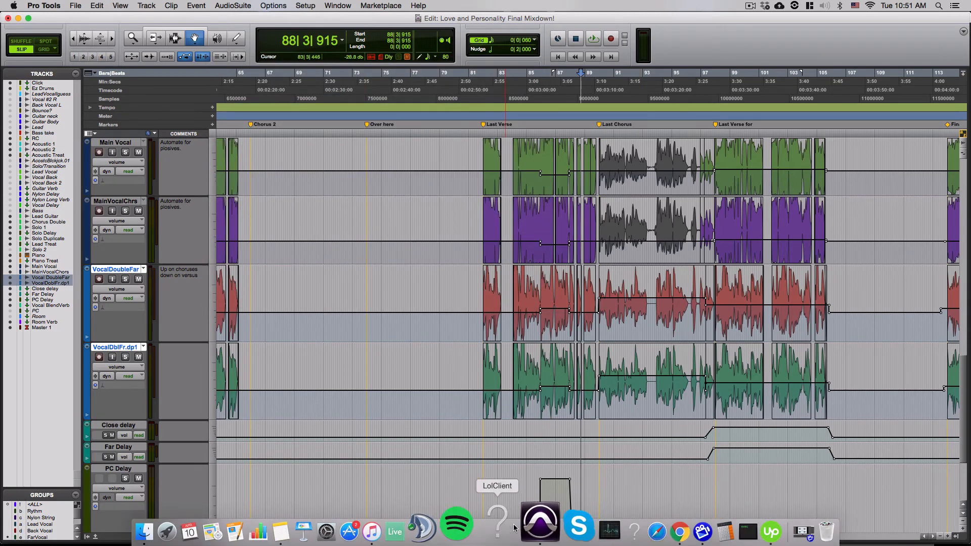
pyautogui.press('super+equal')
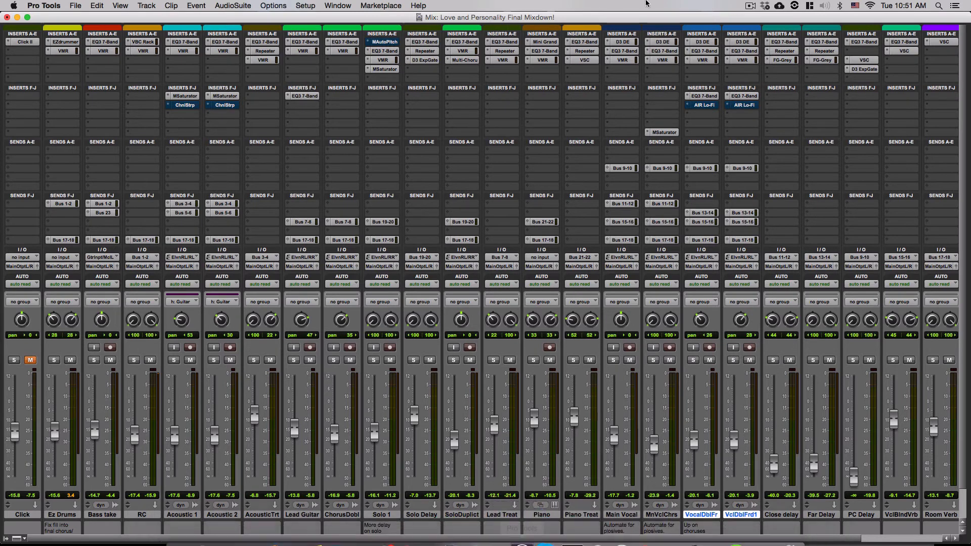
pyautogui.click(703, 96)
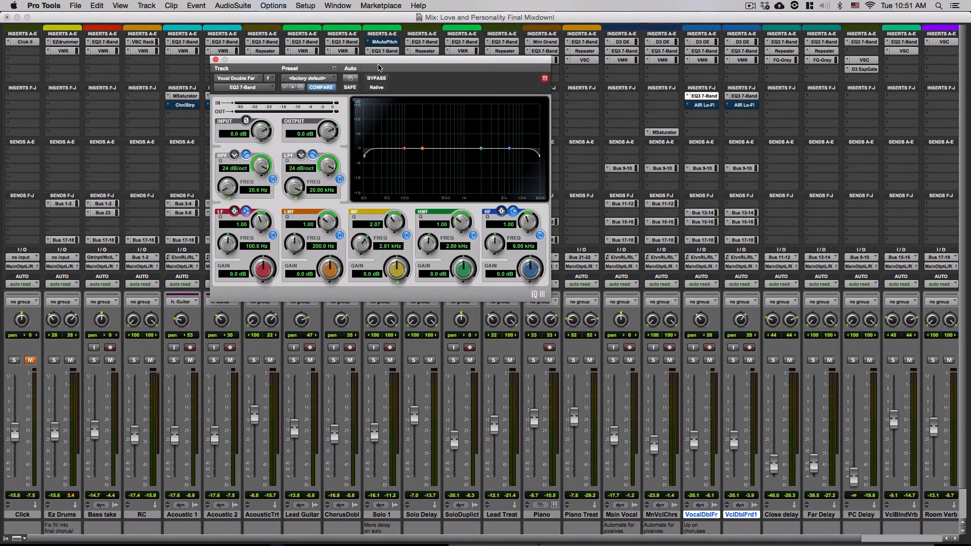
pyautogui.moveTo(357, 61); pyautogui.dragTo(378, 61)
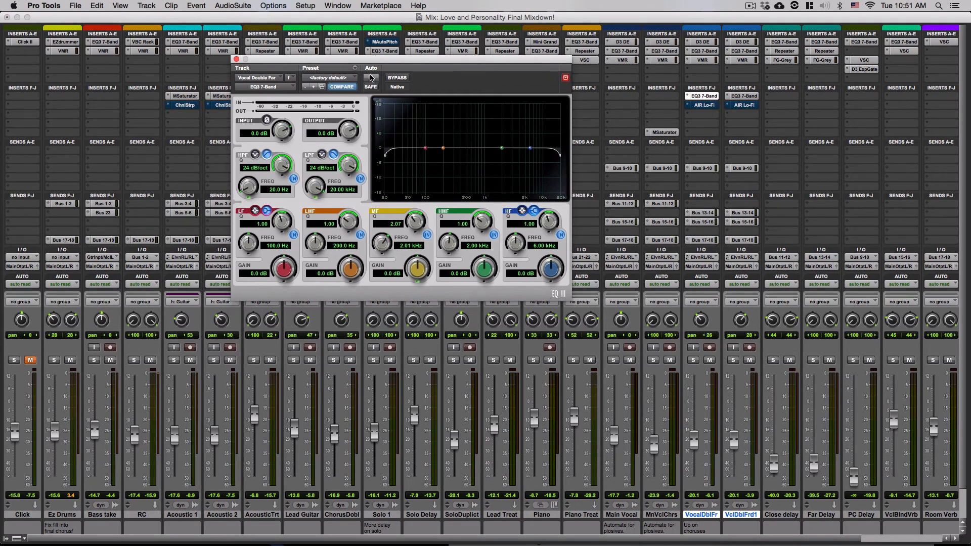
pyautogui.click(371, 77)
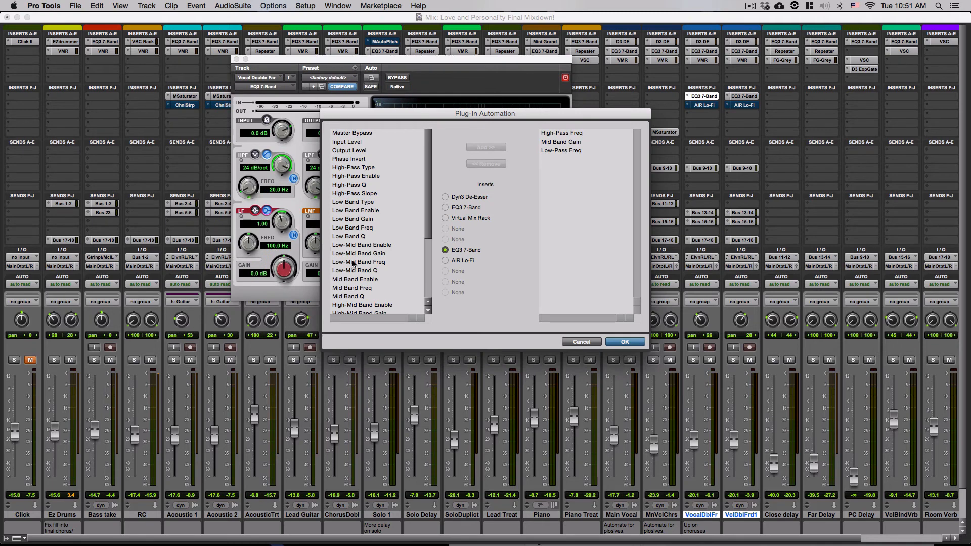
pyautogui.scroll(-4, 353, 263)
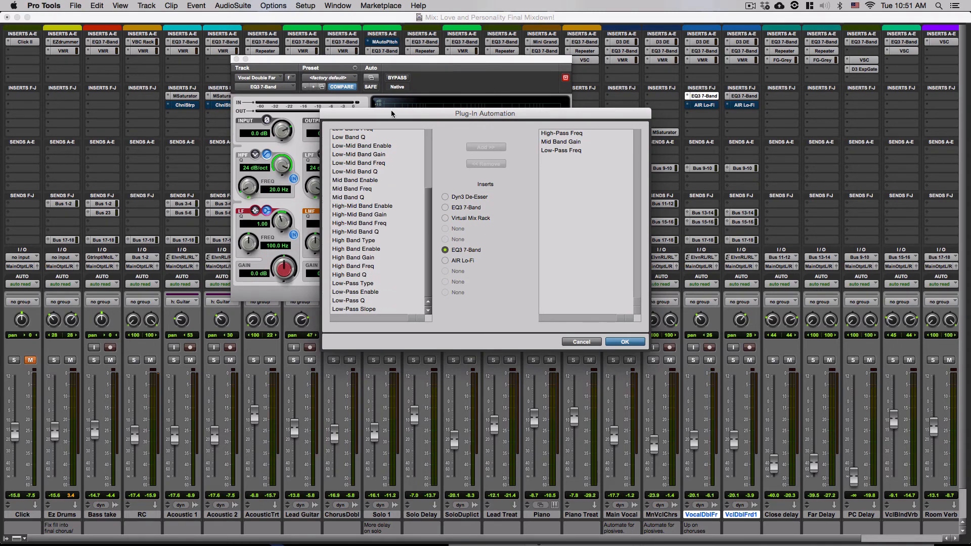
pyautogui.moveTo(392, 114); pyautogui.dragTo(645, 76)
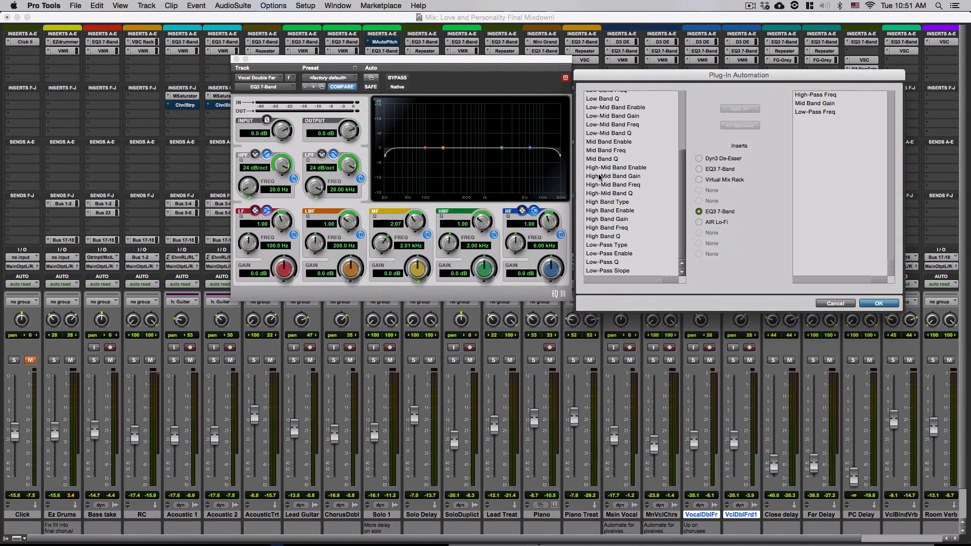
pyautogui.scroll(4, 630, 237)
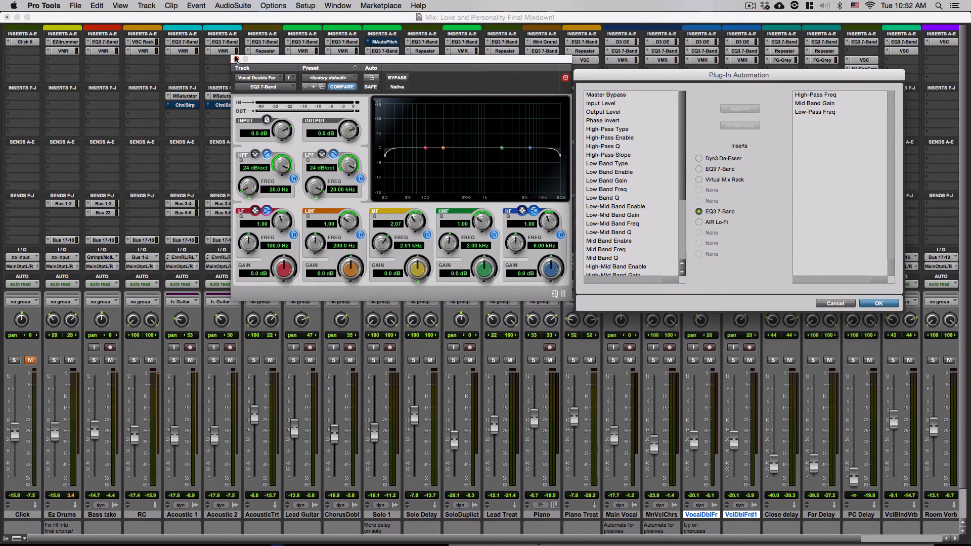
pyautogui.click(877, 303)
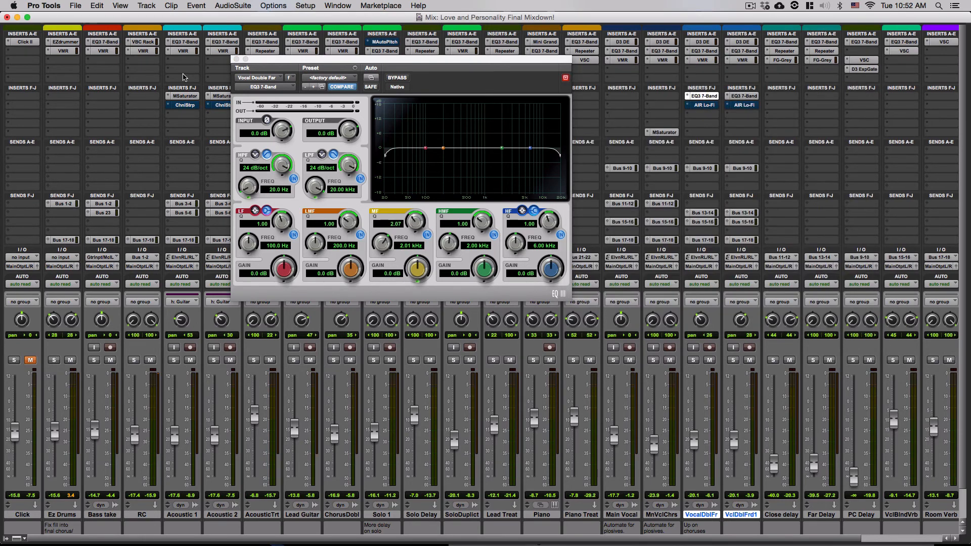
pyautogui.click(236, 59)
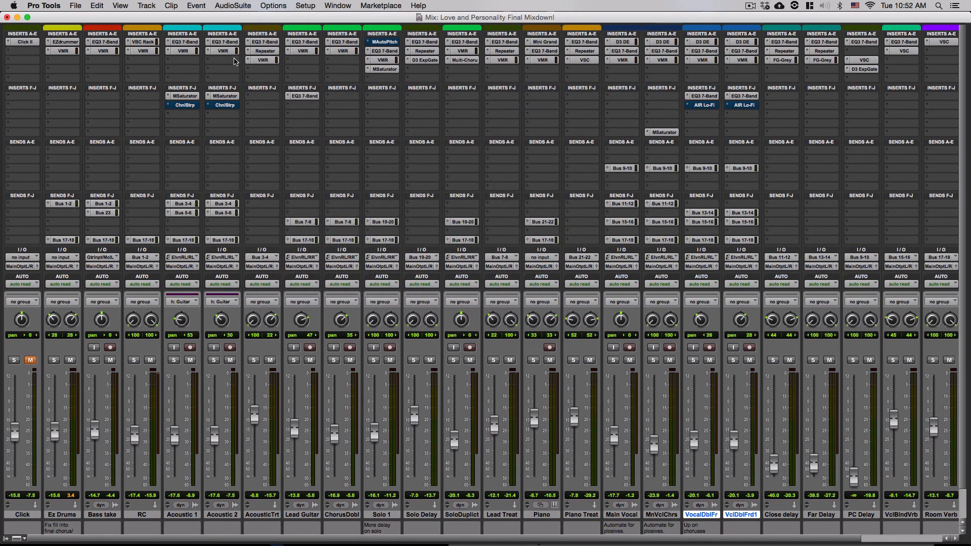
# Step: Show the EQ3 7-Band High-Pass Freq automation on the VocalDblFr.dp1 and VocalDoubleFar tracks in the Edit window
pyautogui.press('super+equal')
pyautogui.scroll(-3, 804, 399)
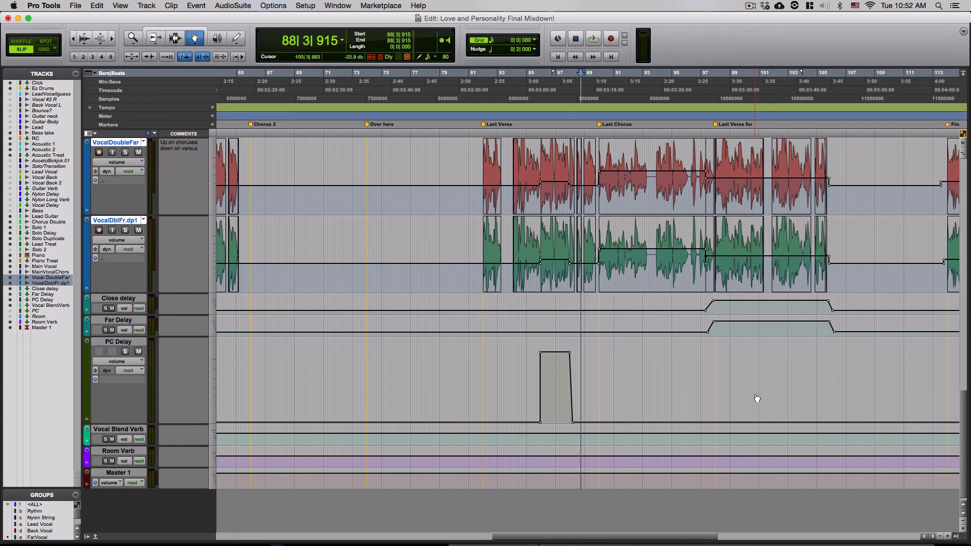
pyautogui.scroll(3, 756, 399)
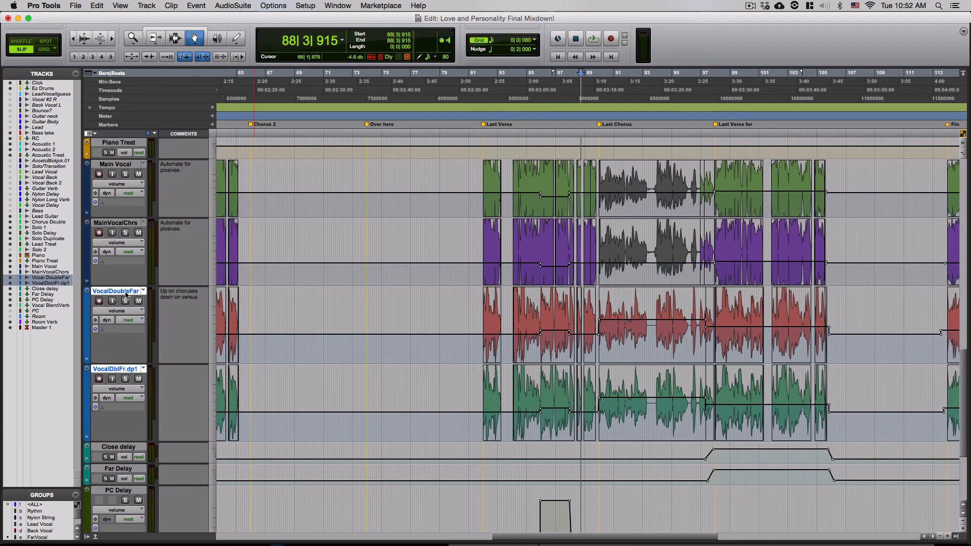
pyautogui.click(127, 392)
pyautogui.moveTo(145, 451)
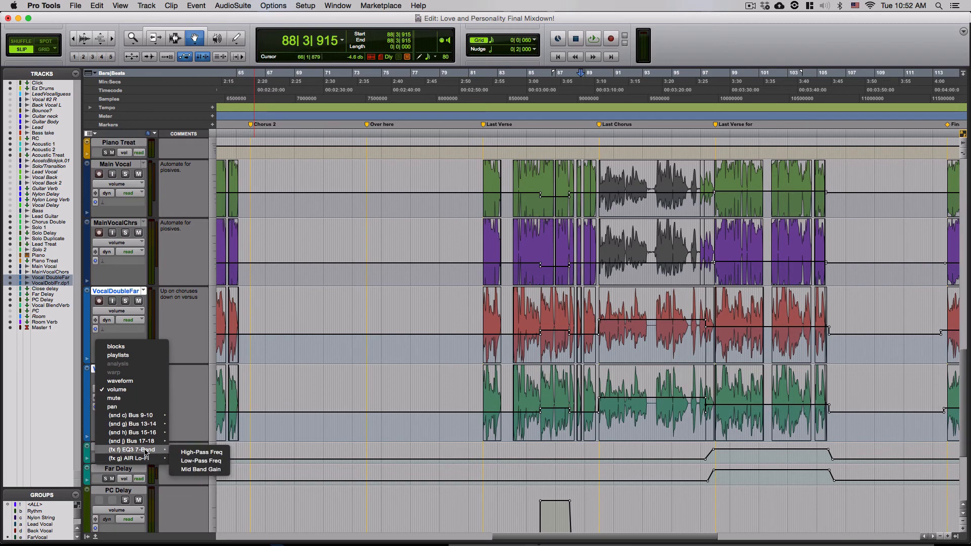
pyautogui.click(212, 453)
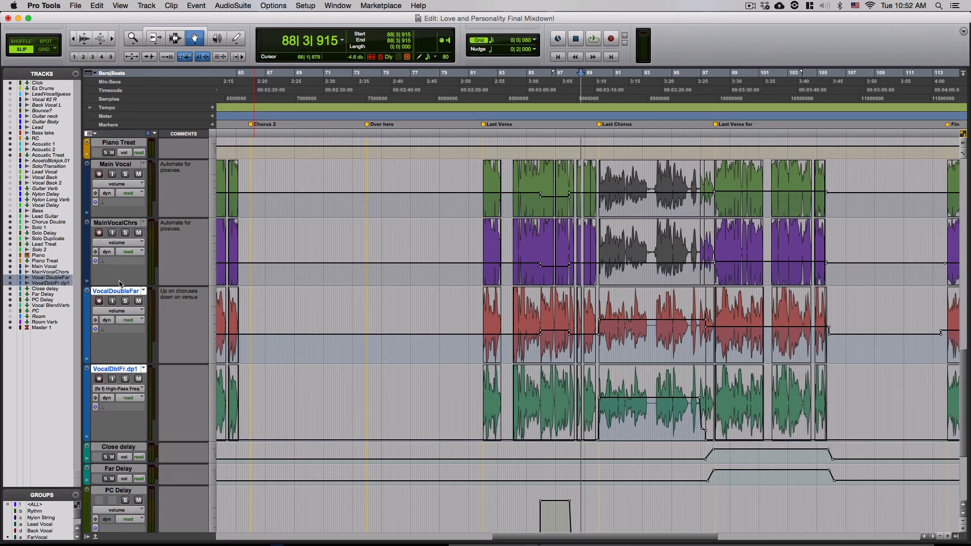
pyautogui.click(121, 311)
pyautogui.moveTo(145, 372)
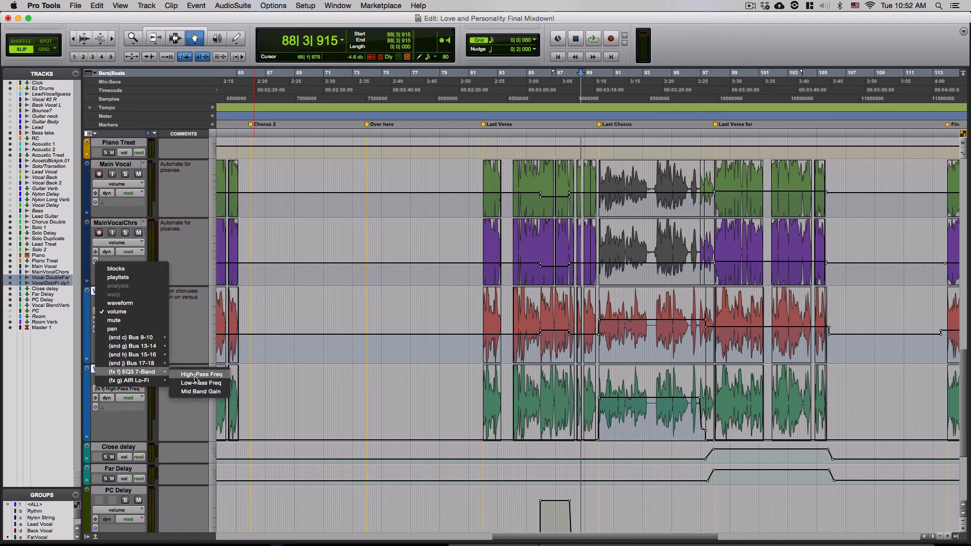
pyautogui.click(205, 372)
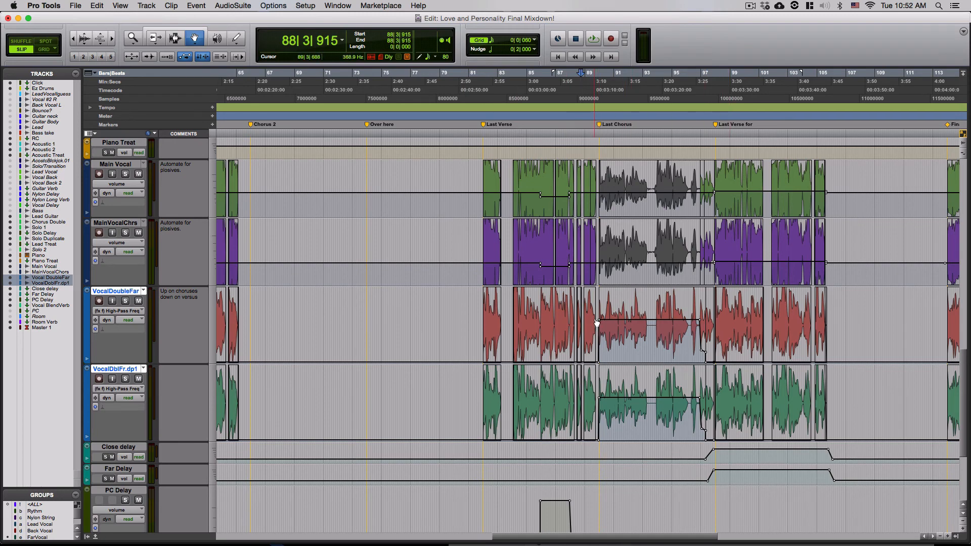
# Step: Examine the high-pass frequency automation closely from the start of the Last Chorus to the Last Verse for marker
pyautogui.press('super+bracketright')
pyautogui.press('super+bracketright')
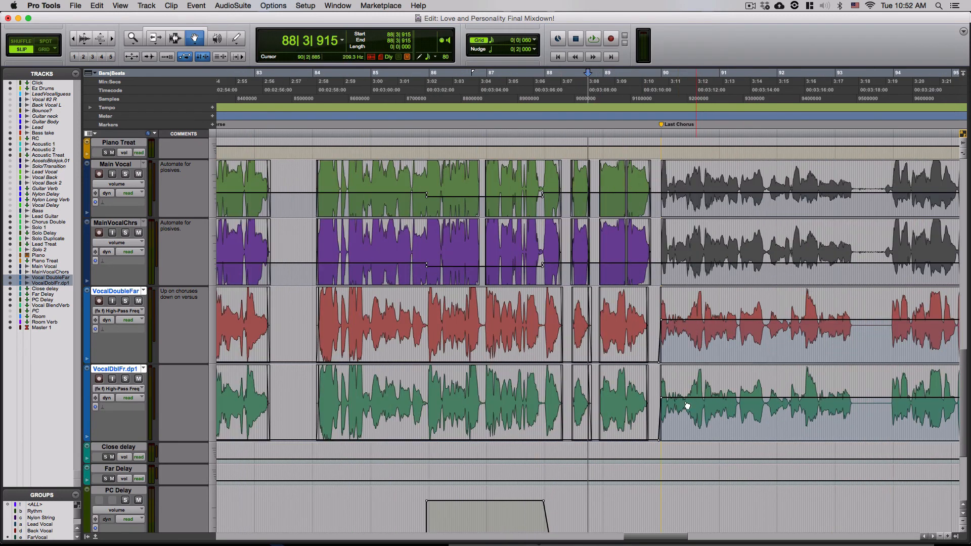
pyautogui.click(661, 320)
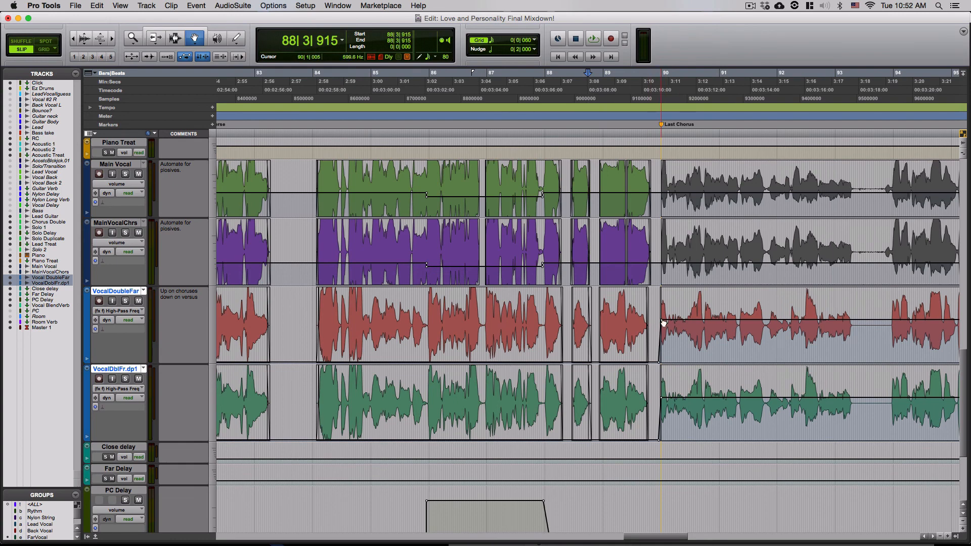
pyautogui.hscroll(10, 681, 531)
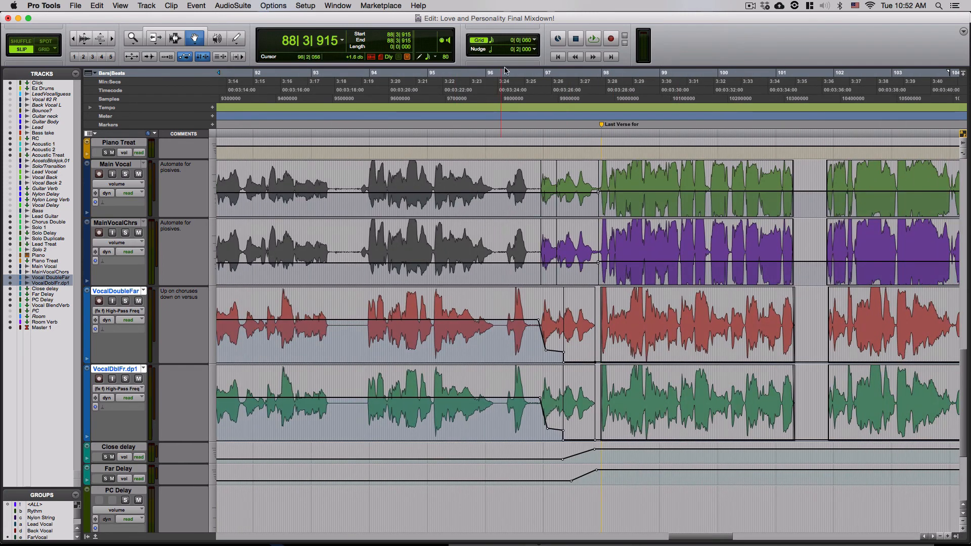
# Step: Play the transition out of the Last Chorus from bar 96, and again from just before the Last Verse for marker
pyautogui.click(497, 80)
pyautogui.press('space')
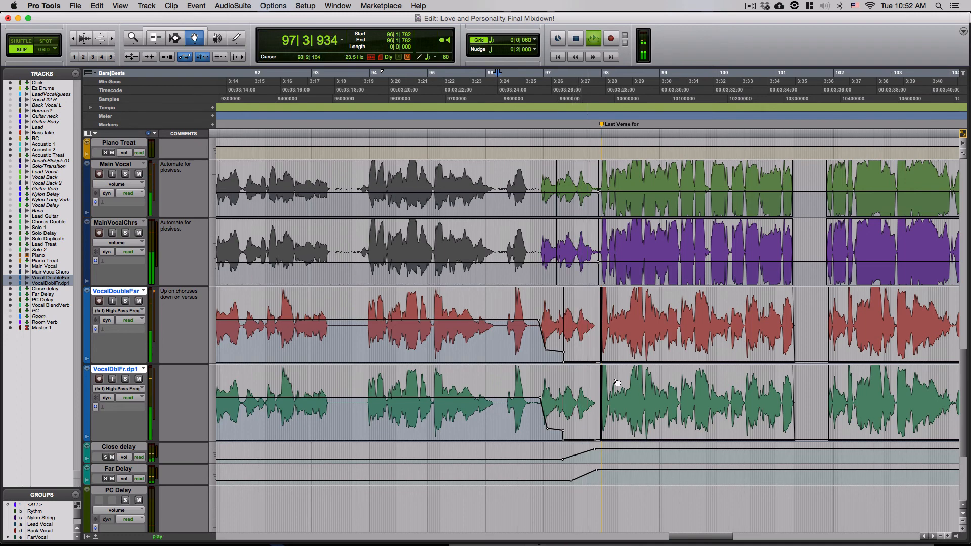
pyautogui.press('space')
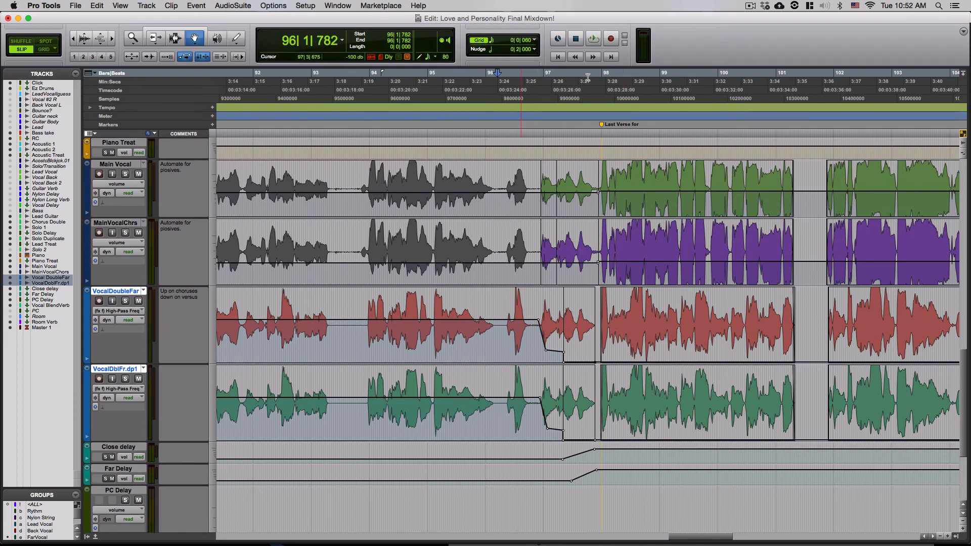
pyautogui.click(594, 78)
pyautogui.press('space')
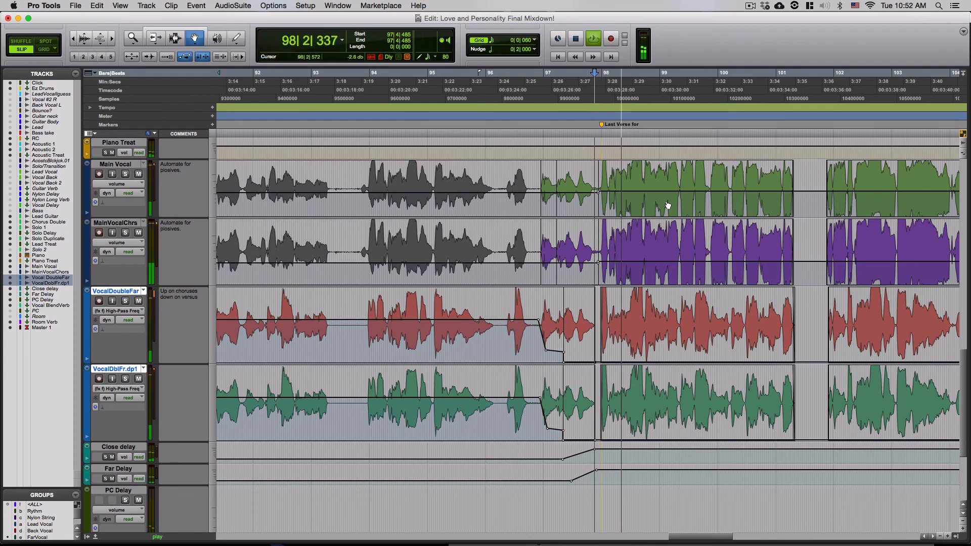
pyautogui.press('space')
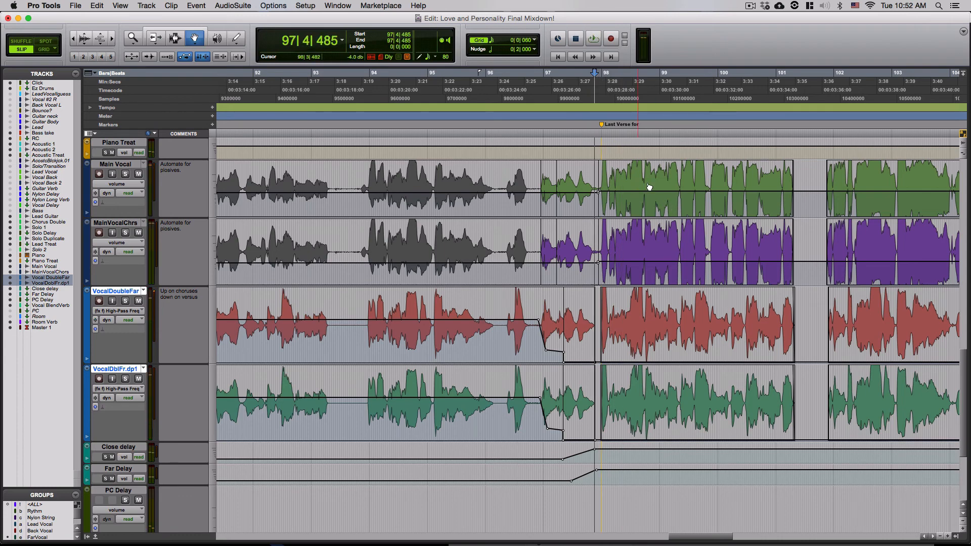
# Step: Show the EQ3 7-Band Low-Pass Freq automation on the VocalDoubleFar track and check its breakpoints at the end of the Last Chorus
pyautogui.click(133, 310)
pyautogui.moveTo(162, 313)
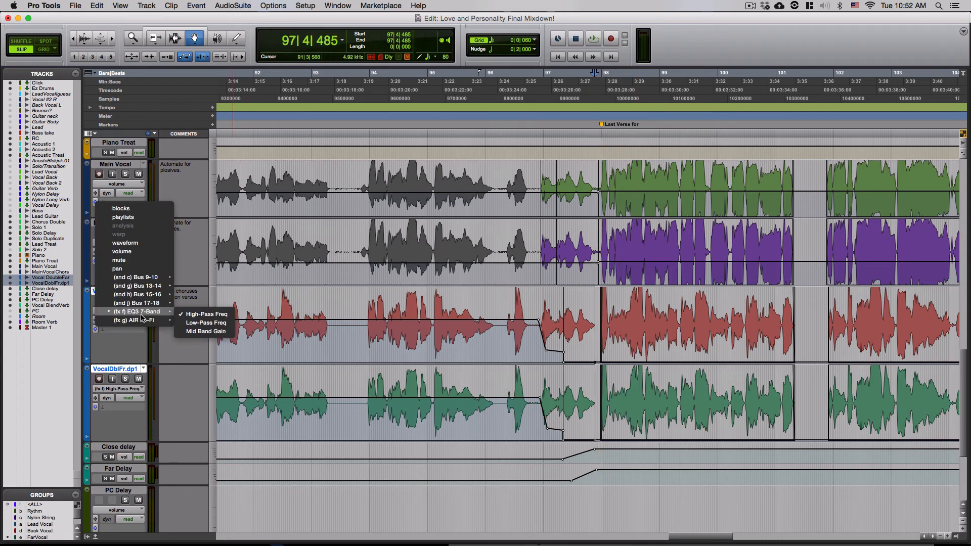
pyautogui.click(215, 323)
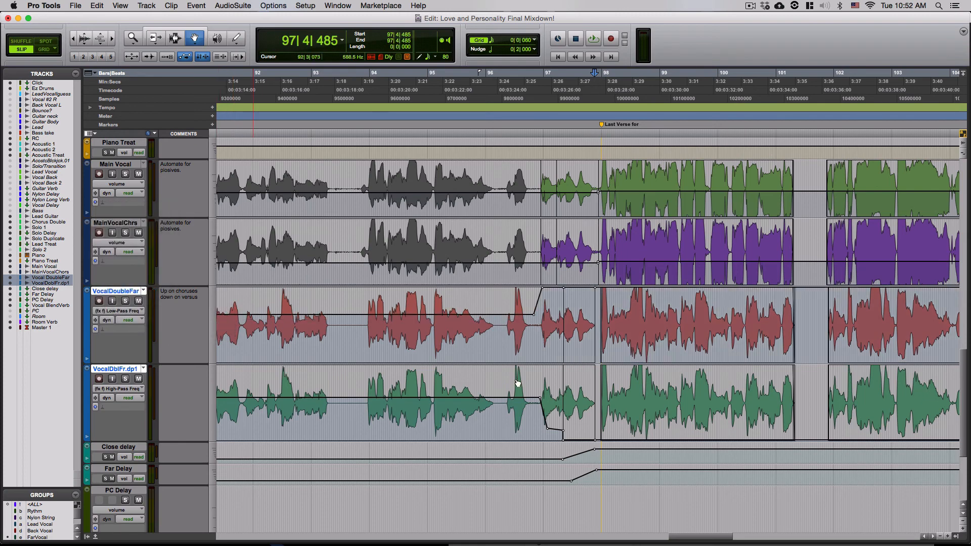
pyautogui.click(533, 314)
pyautogui.click(542, 287)
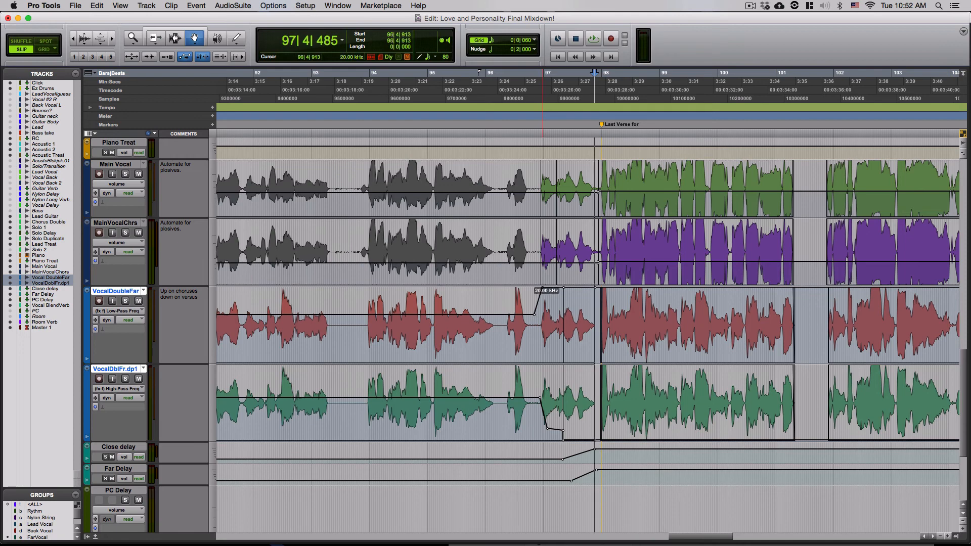
pyautogui.click(534, 314)
# Step: Show the EQ3 7-Band Mid Band Gain automation on VocalDoubleFar and check its breakpoints just after bar 97
pyautogui.click(143, 310)
pyautogui.moveTo(152, 320)
pyautogui.click(212, 332)
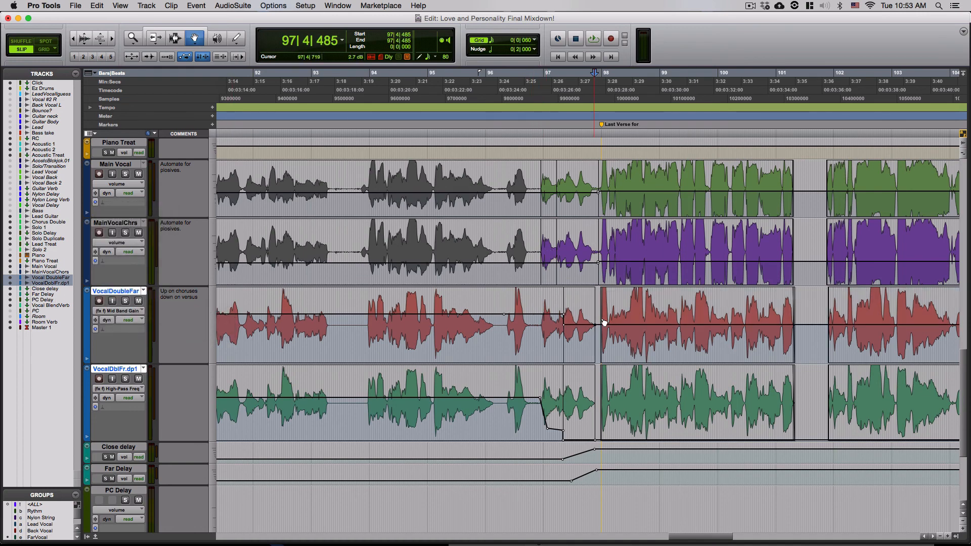
pyautogui.moveTo(565, 318); pyautogui.dragTo(563, 315)
pyautogui.moveTo(563, 315); pyautogui.dragTo(563, 315)
# Step: Review the plug-in automation parameters of VocalDoubleFr.dp1's second EQ3 7-Band from the Mix window, keep the list as it is, and close the plug-in
pyautogui.press('super+equal')
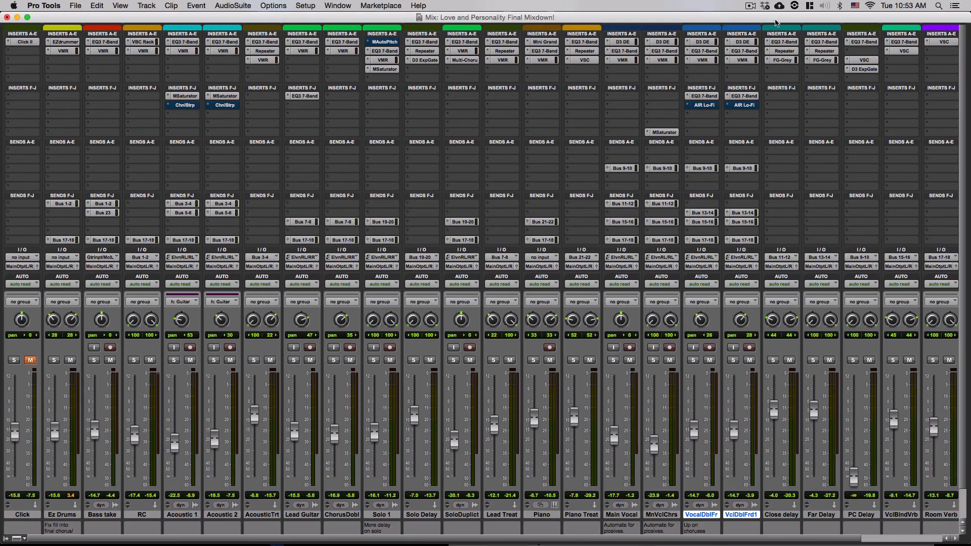
pyautogui.click(742, 96)
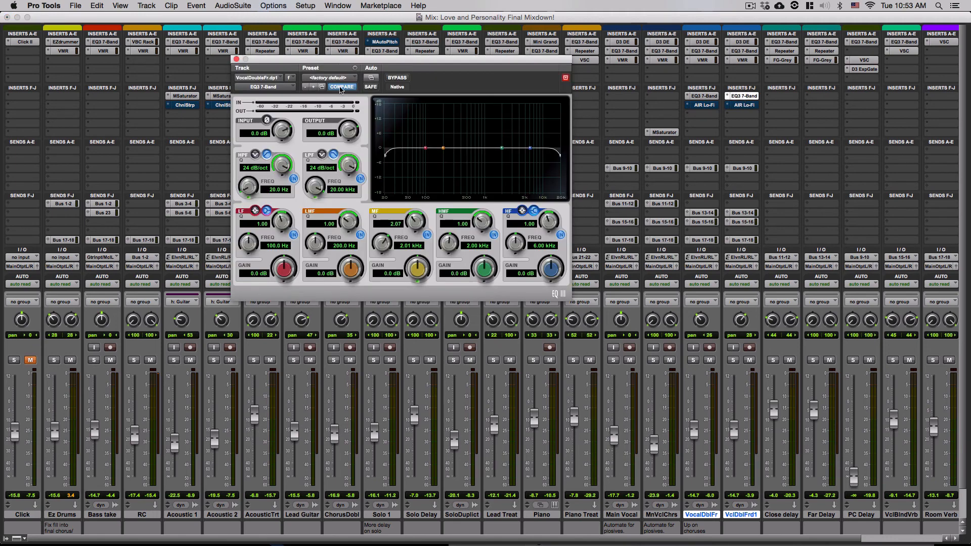
pyautogui.click(371, 78)
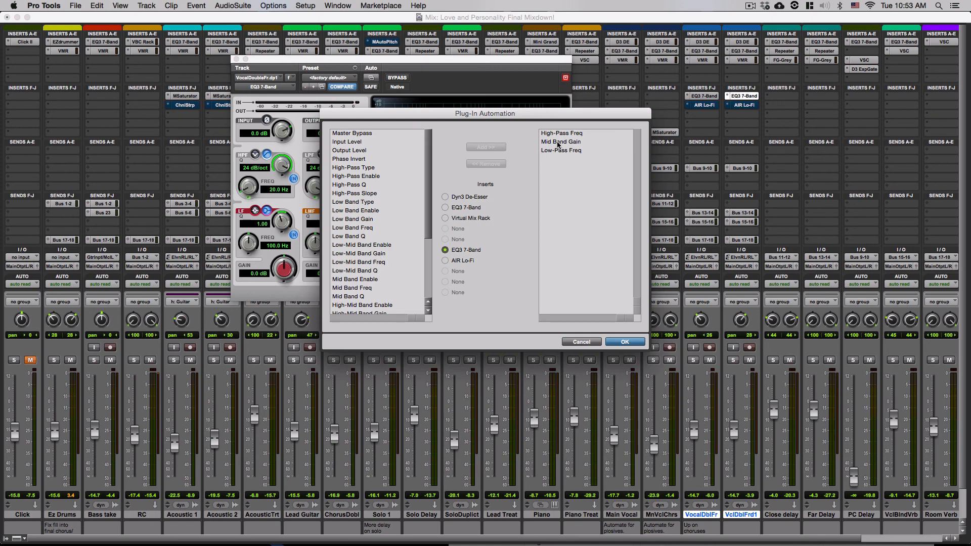
pyautogui.click(629, 342)
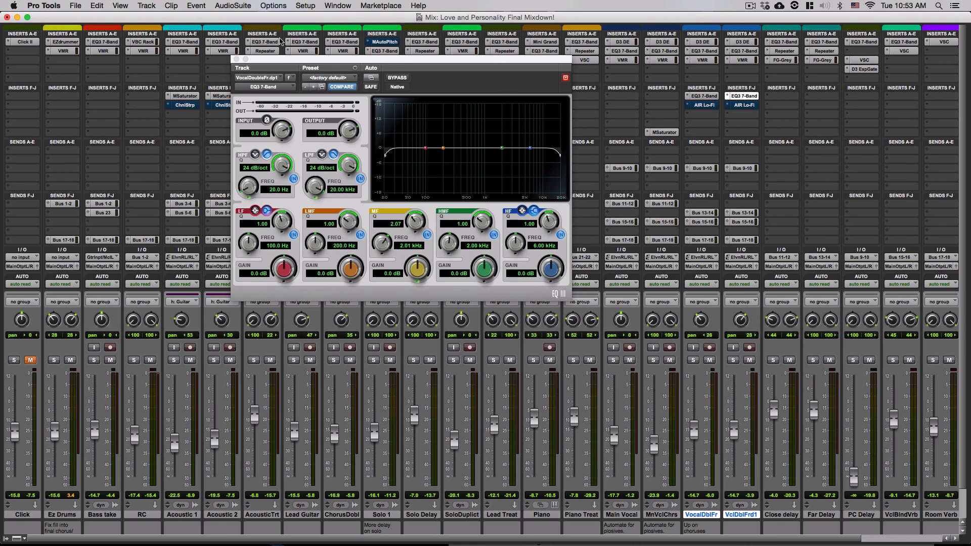
pyautogui.click(236, 60)
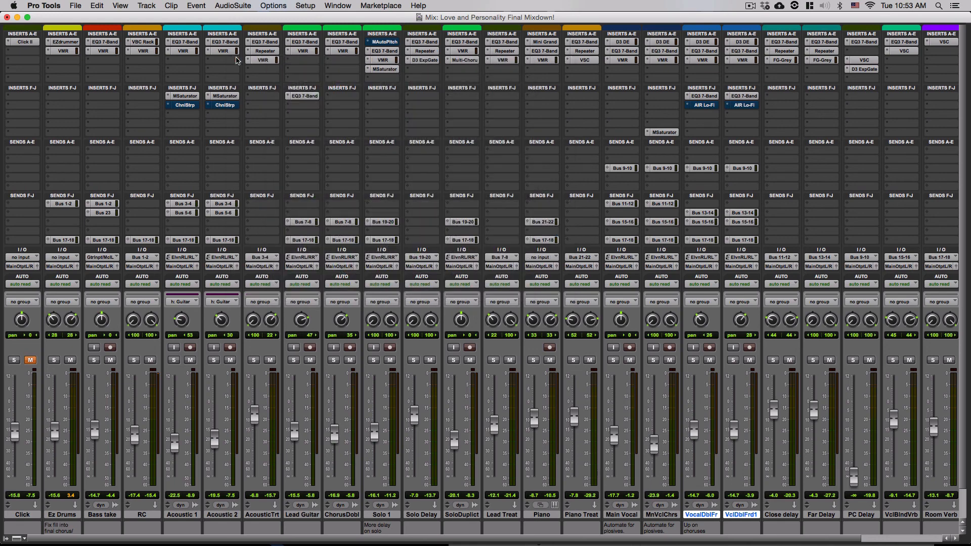